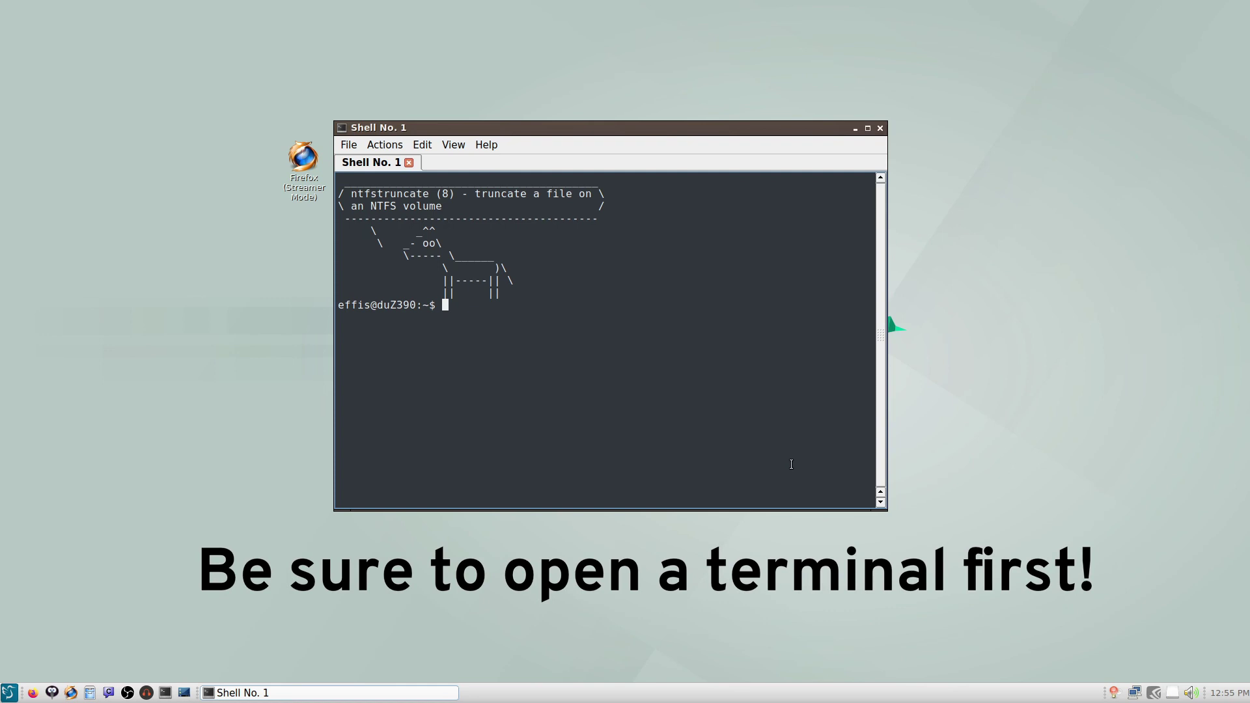
- Paste, review and run the pactl module-null-sink command for Main_Virtual_Sink (main-virtual-sink), getting module 28
type("pactl load-module module-null-sink sink_name=\"Main_Virtual_Sink\" sink_properties=device.description=\"main-virtual-sink\"")
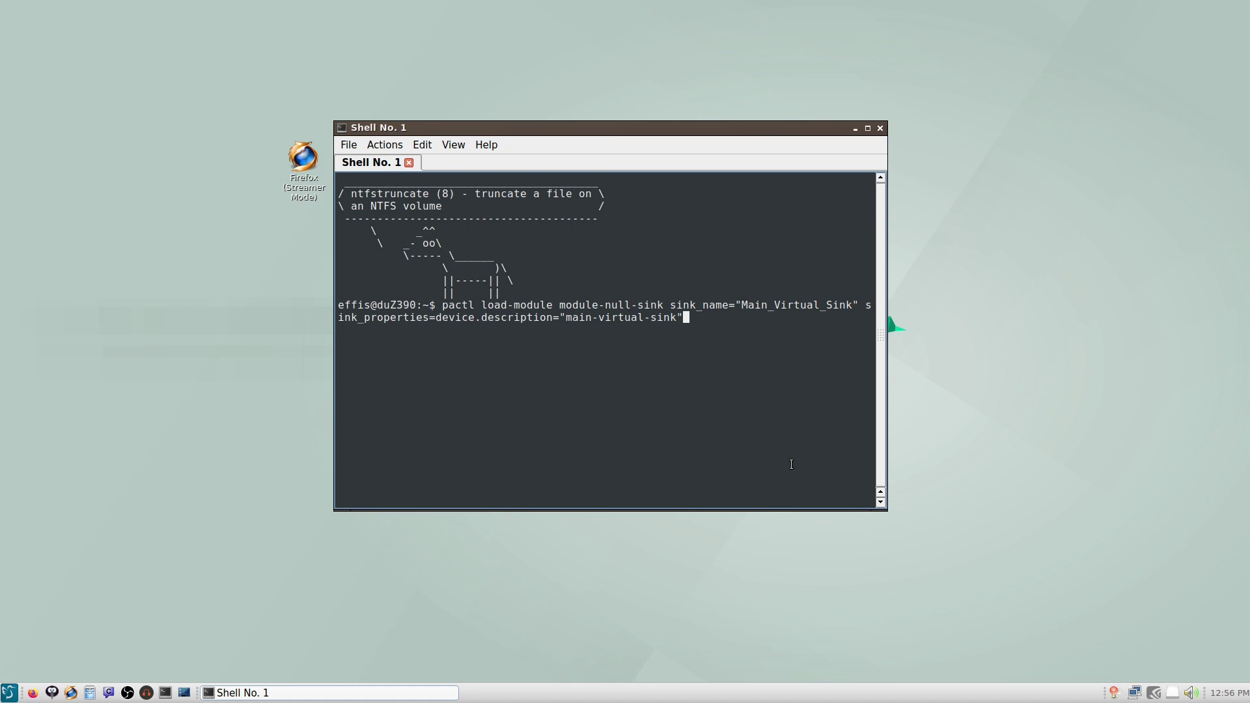
key("Left")
key("Left")
key("Left")
key("Left")
key("Left")
key("Left")
key("Left")
key("Left")
key("Left")
key("Left")
key("Left")
key("Left")
key("Left")
key("Left")
key("Left")
key("Left")
key("Left")
key("Left")
key("Right")
key("Right")
key("Right")
key("Right")
key("Right")
key("Right")
key("Right")
key("Right")
key("Right")
key("Right")
key("Right")
key("Right")
key("Right")
key("Right")
key("Right")
key("Right")
key("Right")
key("Right")
key("Left")
key("Left")
key("Left")
key("Left")
key("Left")
key("Left")
key("Left")
key("Left")
key("Left")
key("Left")
key("Left")
key("Left")
key("Left")
key("Left")
key("Left")
key("Left")
key("Left")
key("Left")
key("Left")
key("Left")
key("Left")
key("Left")
key("Left")
key("Left")
key("Left")
key("Left")
key("Left")
key("Left")
key("Left")
key("Left")
key("Left")
key("Left")
key("Left")
key("Left")
key("Left")
key("Left")
key("Right")
key("Right")
key("Right")
key("Right")
key("Right")
key("Right")
key("Right")
key("Right")
key("Right")
key("Right")
key("Right")
key("Right")
key("Right")
key("Right")
key("Right")
key("Right")
key("Right")
key("Right")
key("Right")
key("Right")
key("Right")
key("Right")
key("Right")
key("Right")
key("Right")
key("Right")
key("Right")
key("Right")
key("Right")
key("Right")
key("Right")
key("Right")
key("Right")
key("Return")
left_click_drag(349, 329, 338, 330)
left_click(377, 322)
- In Volume Control, switch Firefox's playback stream from the Fulla Schiit output to main-virtual-sink
left_click(891, 318)
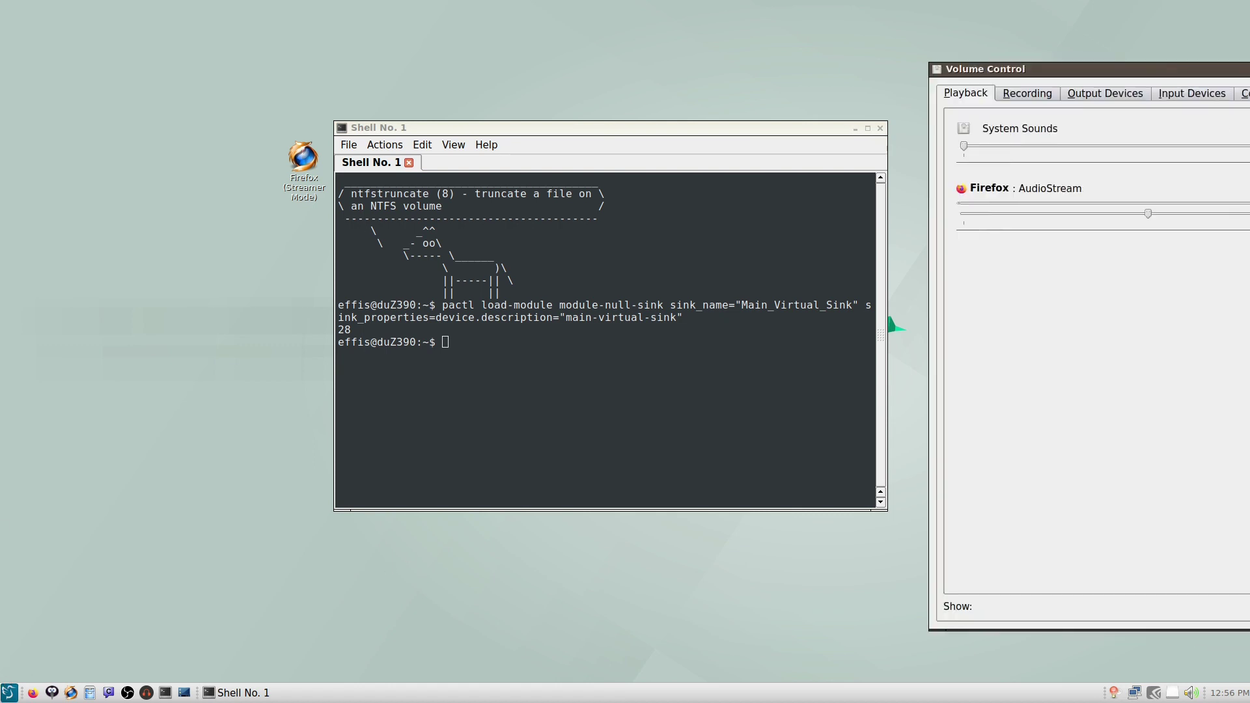
left_click_drag(1142, 86, 550, 44)
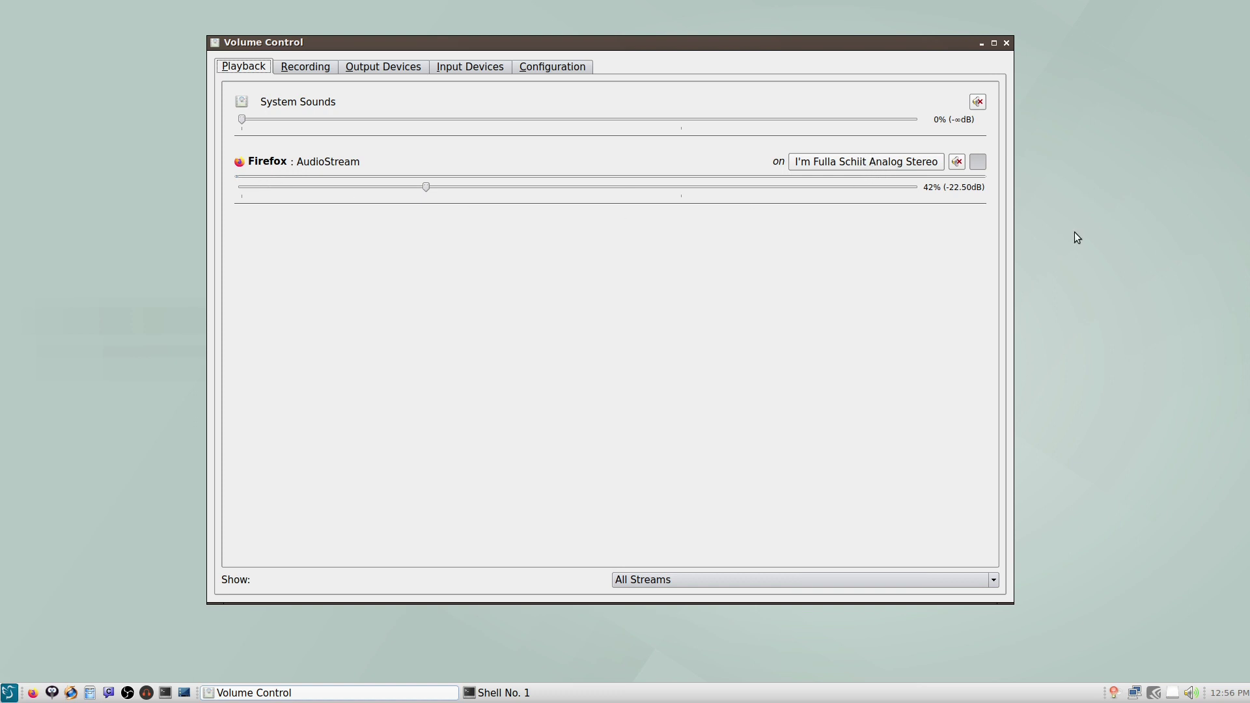
left_click(825, 166)
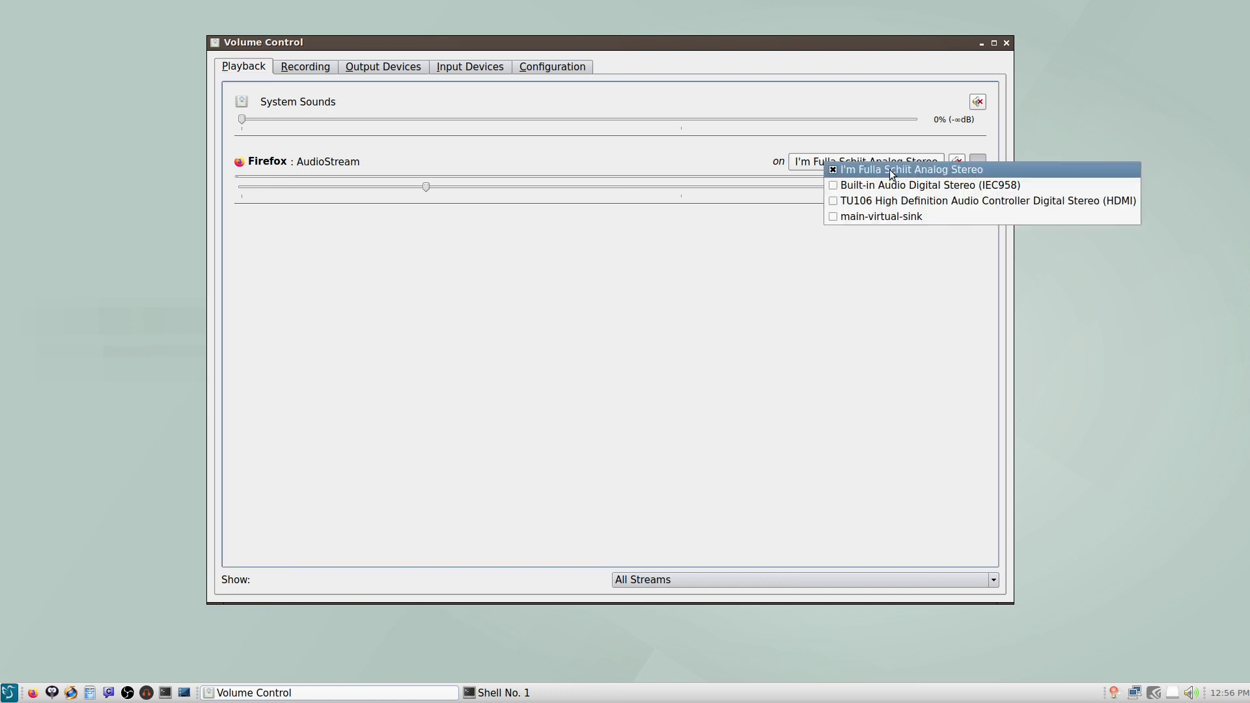
left_click(868, 217)
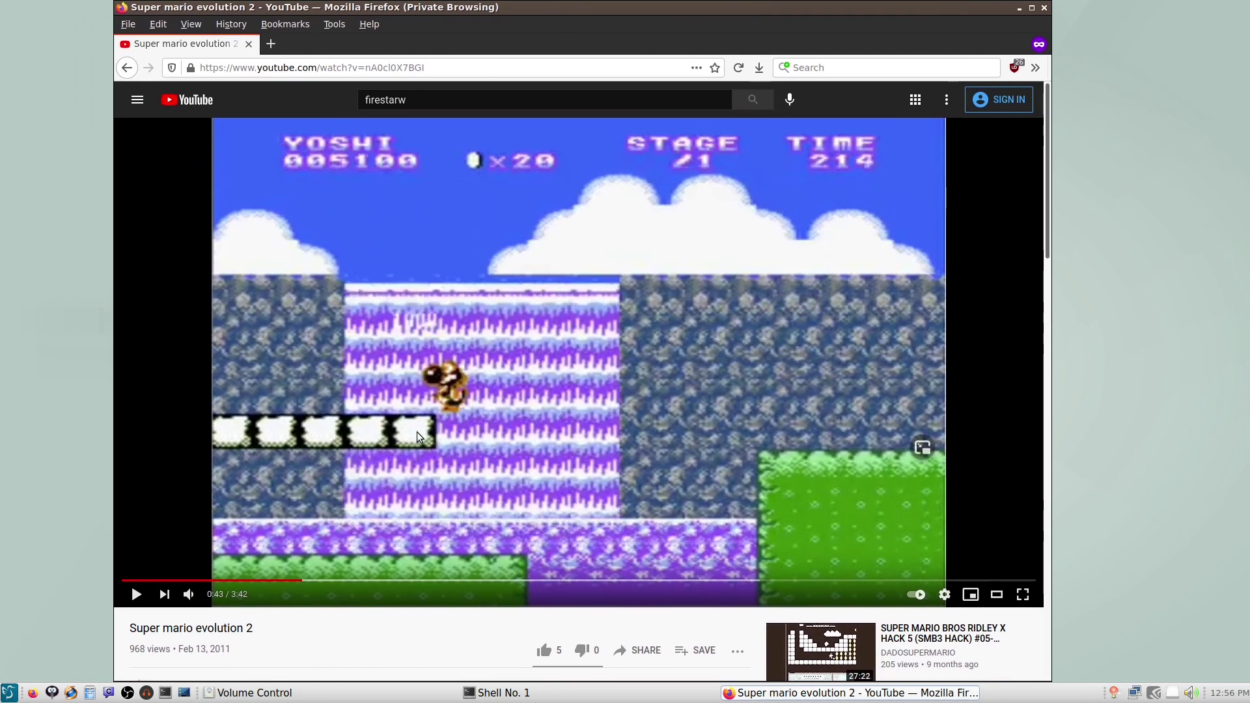
- Play and pause the YouTube video to test the routing, then minimize Firefox
left_click(134, 595)
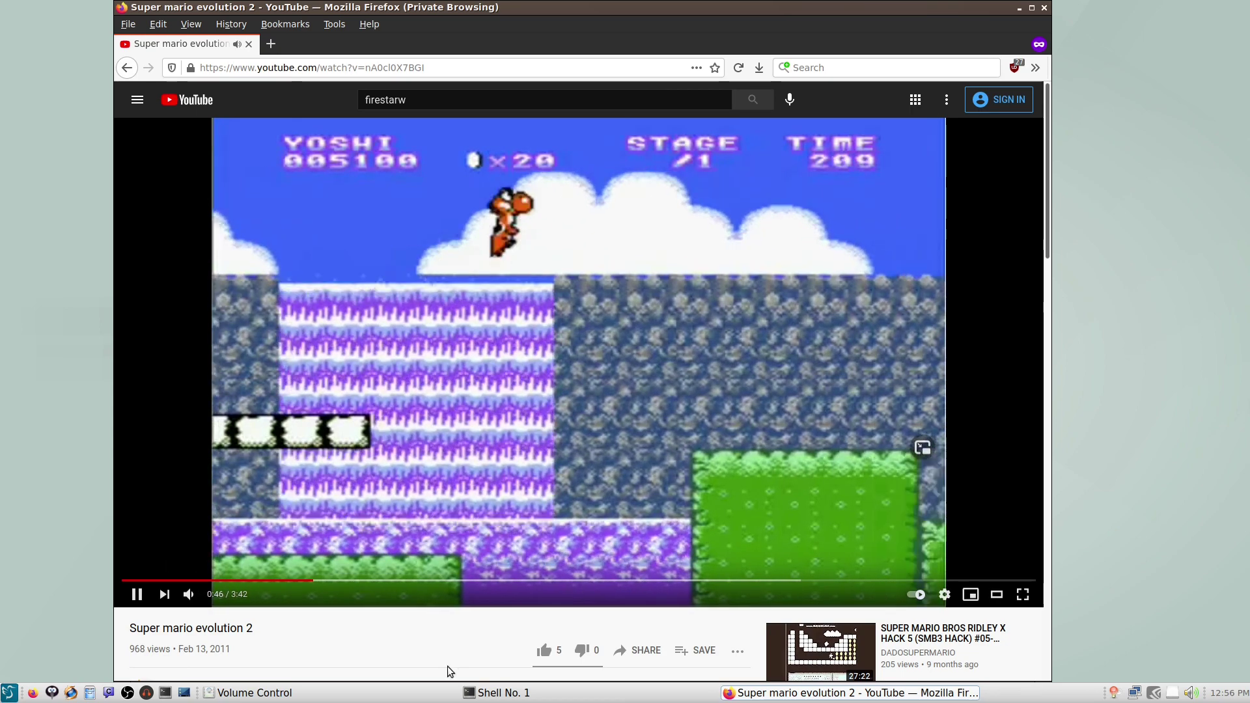
left_click(443, 692)
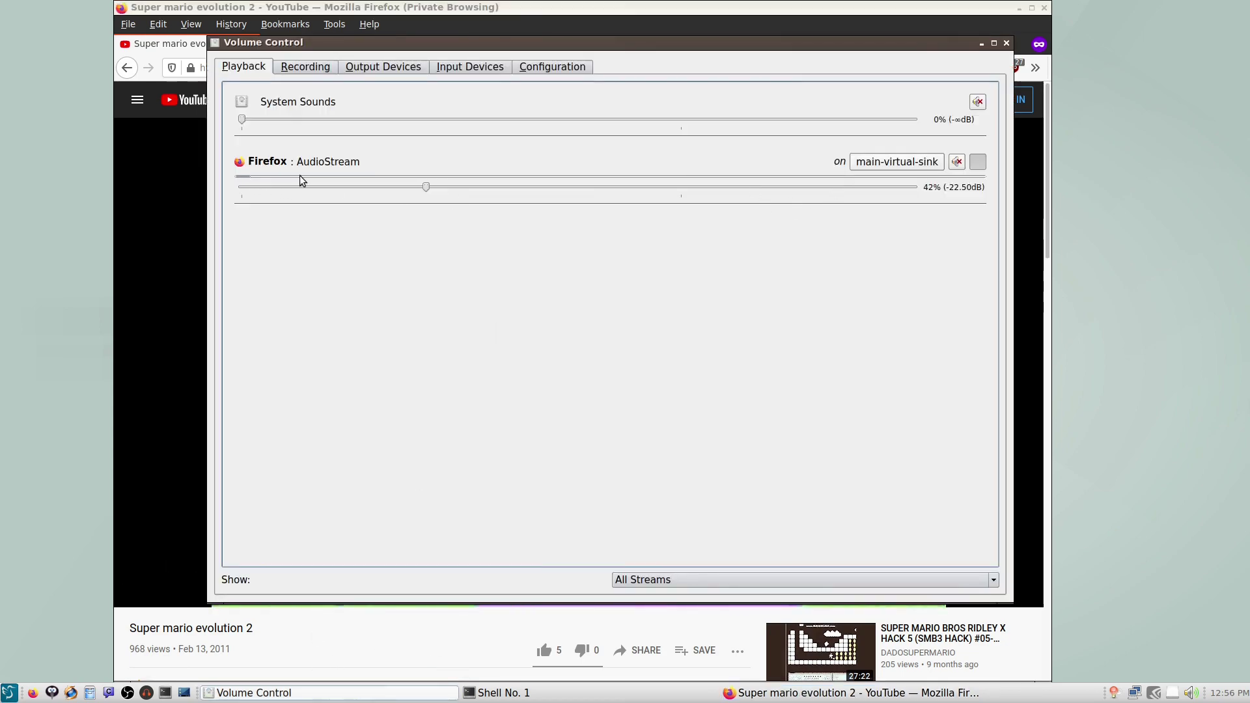
left_click(151, 410)
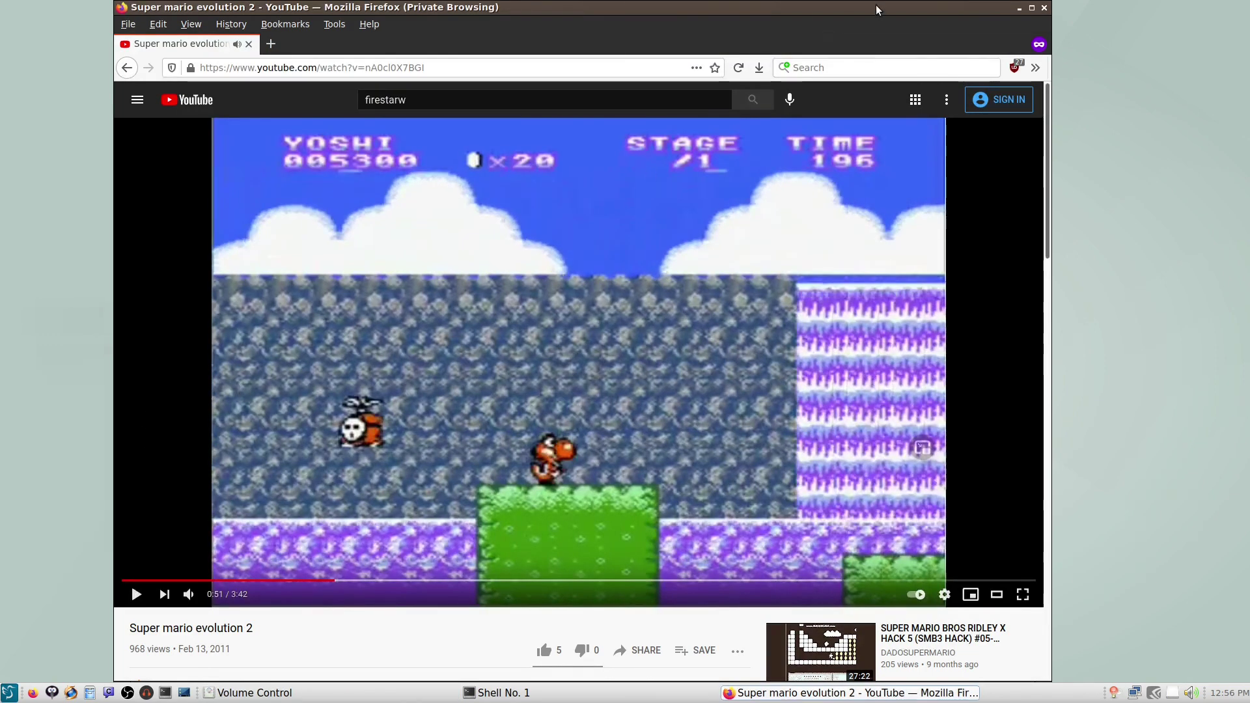
left_click(1019, 8)
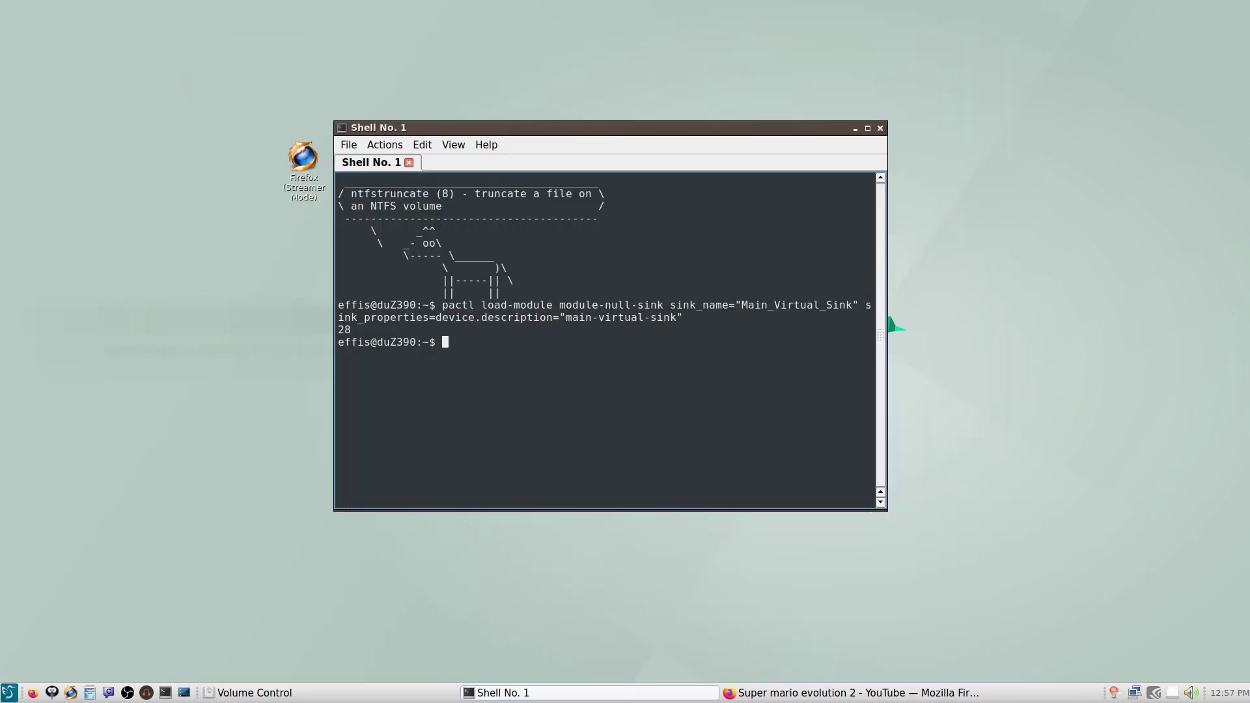
- Paste and run the module-loopback command from Main_Virtual_Sink.monitor to the Schiit Fulla output, latency 1 ms
right_click(600, 315)
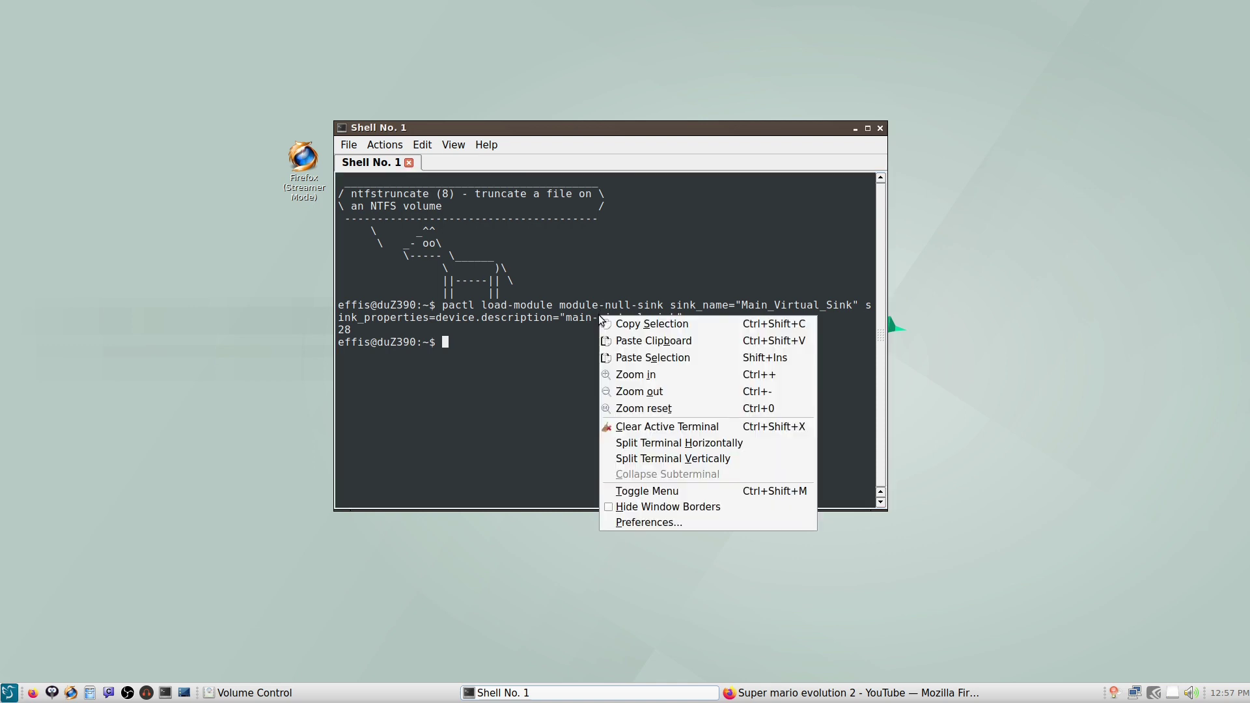
left_click(702, 345)
key("Left")
key("Left")
key("Left")
key("Left")
key("Left")
key("Left")
key("Left")
key("Left")
key("Left")
key("Left")
key("Left")
key("Left")
key("Left")
key("Left")
key("Left")
key("Left")
key("Left")
key("Left")
key("Left")
key("Left")
key("Left")
key("Left")
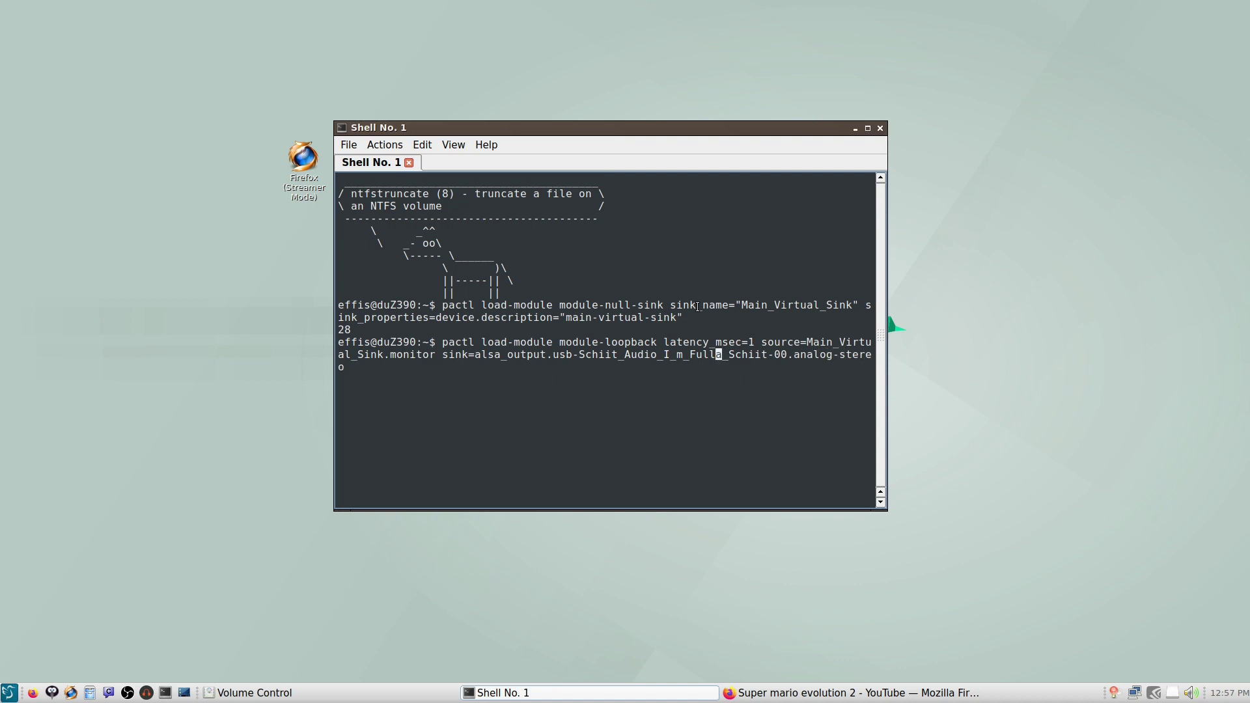
key("Left")
key("Left")
key("Left")
key("Left")
key("Left")
key("Left")
key("Left")
key("Left")
key("Left")
key("Left")
key("Left")
key("Left")
key("Left")
key("Left")
key("Left")
key("Left")
key("Left")
key("Left")
key("Left")
key("Left")
key("Left")
key("Left")
key("Left")
key("Left")
key("Left")
key("Left")
key("Left")
key("Left")
key("Left")
key("Left")
key("Left")
key("Left")
key("Left")
key("Left")
key("Left")
key("Left")
key("Left")
key("Left")
key("Left")
key("Left")
key("Left")
key("Left")
key("Left")
key("Left")
key("Left")
key("Right")
key("Right")
key("Right")
key("Right")
key("Right")
key("Right")
key("Right")
key("Right")
key("Right")
key("Right")
key("Right")
key("Right")
key("Right")
key("Left")
key("Right")
key("Right")
key("Right")
key("Right")
key("Right")
key("Right")
key("Right")
key("Right")
key("Right")
key("Right")
key("Right")
key("Right")
key("Right")
key("Right")
key("Right")
key("Right")
key("Right")
key("Right")
key("Right")
key("Right")
key("Right")
key("Right")
key("Right")
key("Right")
key("Right")
key("Right")
key("Right")
key("Left")
key("Left")
key("Left")
key("Left")
key("Left")
key("Left")
key("Left")
key("Left")
key("Left")
key("Left")
key("Left")
key("Left")
key("Left")
key("Left")
key("Left")
key("Left")
key("Left")
key("Left")
key("Right")
key("Right")
key("Right")
key("Right")
key("Right")
key("Right")
key("Right")
key("Right")
key("Right")
key("Right")
key("Right")
key("Right")
key("Right")
key("Right")
key("Right")
key("Right")
key("Right")
key("Right")
key("Right")
key("Right")
key("Right")
key("Right")
key("Right")
key("Right")
key("Right")
key("Right")
key("Right")
key("Right")
key("Right")
key("Right")
key("Right")
key("Right")
key("Right")
key("Right")
key("Right")
key("Right")
key("Right")
key("Right")
key("Right")
key("Right")
key("Right")
key("Right")
key("Right")
key("Right")
key("Right")
key("Right")
key("Right")
key("Right")
key("Right")
key("Right")
key("Right")
key("Right")
key("Right")
key("Right")
key("Right")
key("Right")
key("Right")
key("Left")
key("Left")
key("Left")
key("Left")
key("Left")
key("Left")
key("Left")
key("Left")
key("Left")
key("Left")
key("Left")
key("Left")
key("Left")
key("Left")
key("Left")
key("Left")
key("Left")
key("Left")
key("Left")
key("Left")
key("Left")
key("Left")
key("Left")
key("Left")
key("Left")
key("Left")
key("Left")
key("Left")
key("Left")
key("Left")
key("Left")
key("Left")
key("Left")
key("Left")
key("Left")
key("Left")
key("Left")
key("Left")
key("Return")
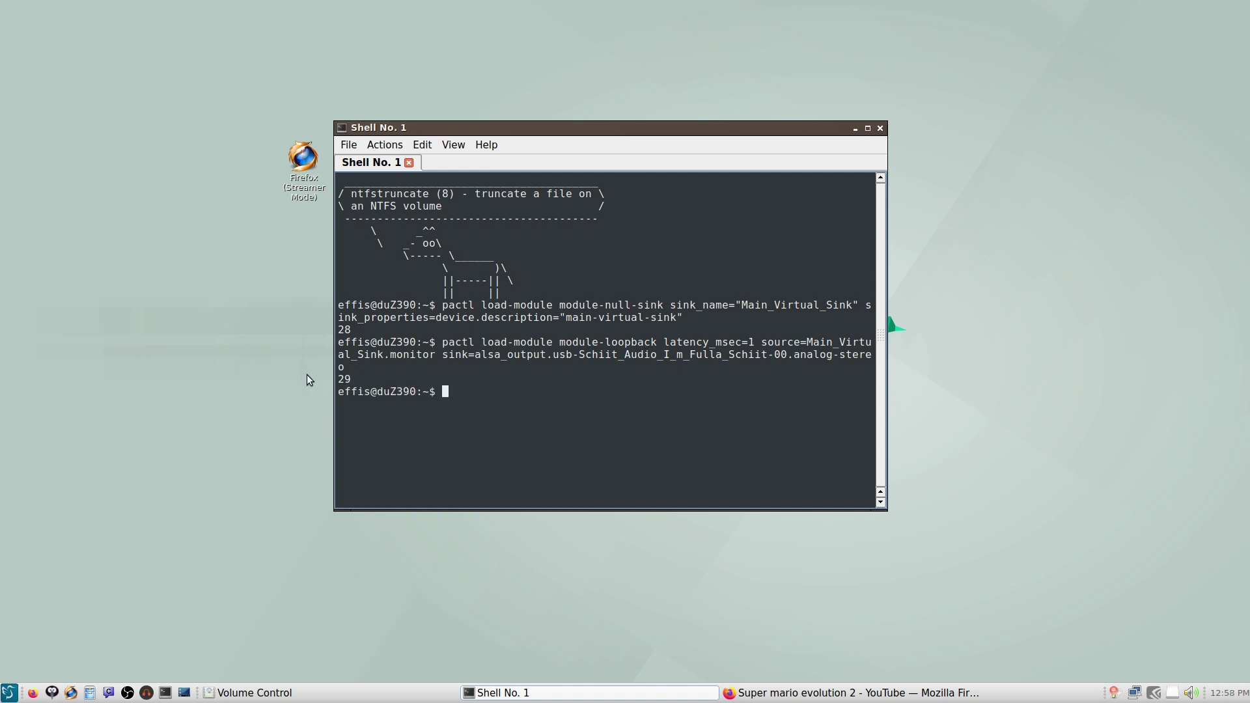
left_click(846, 692)
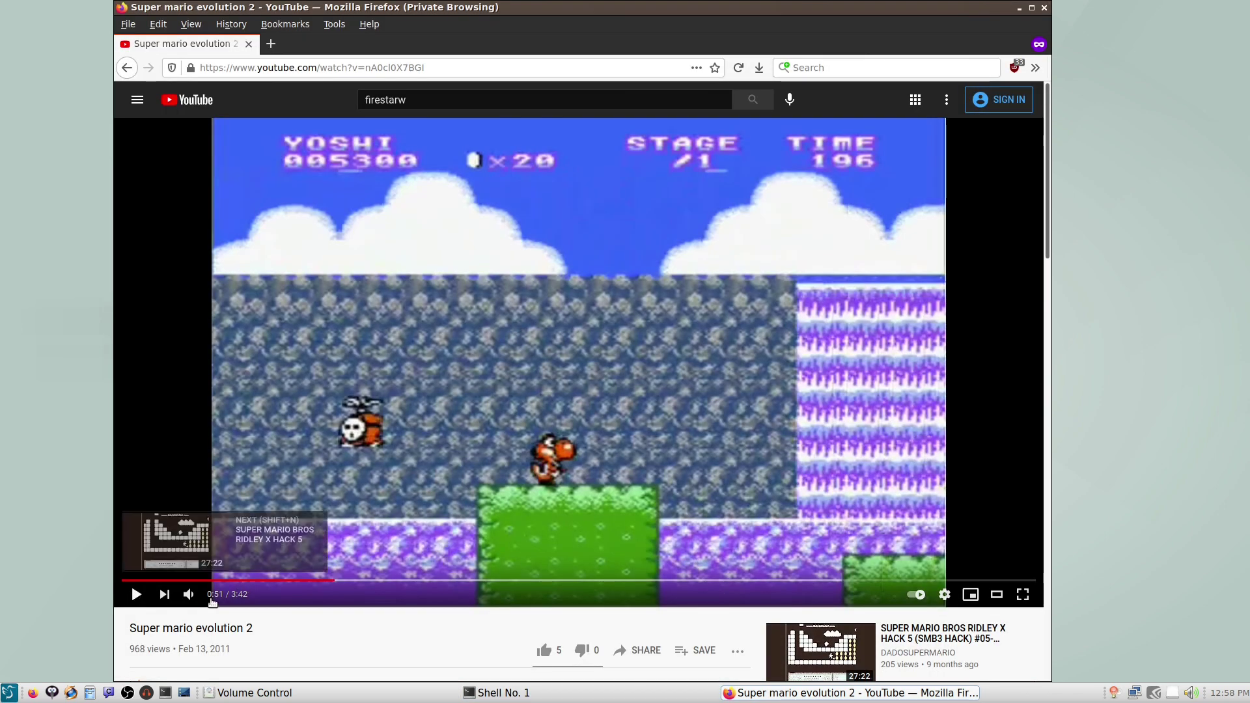
left_click(136, 593)
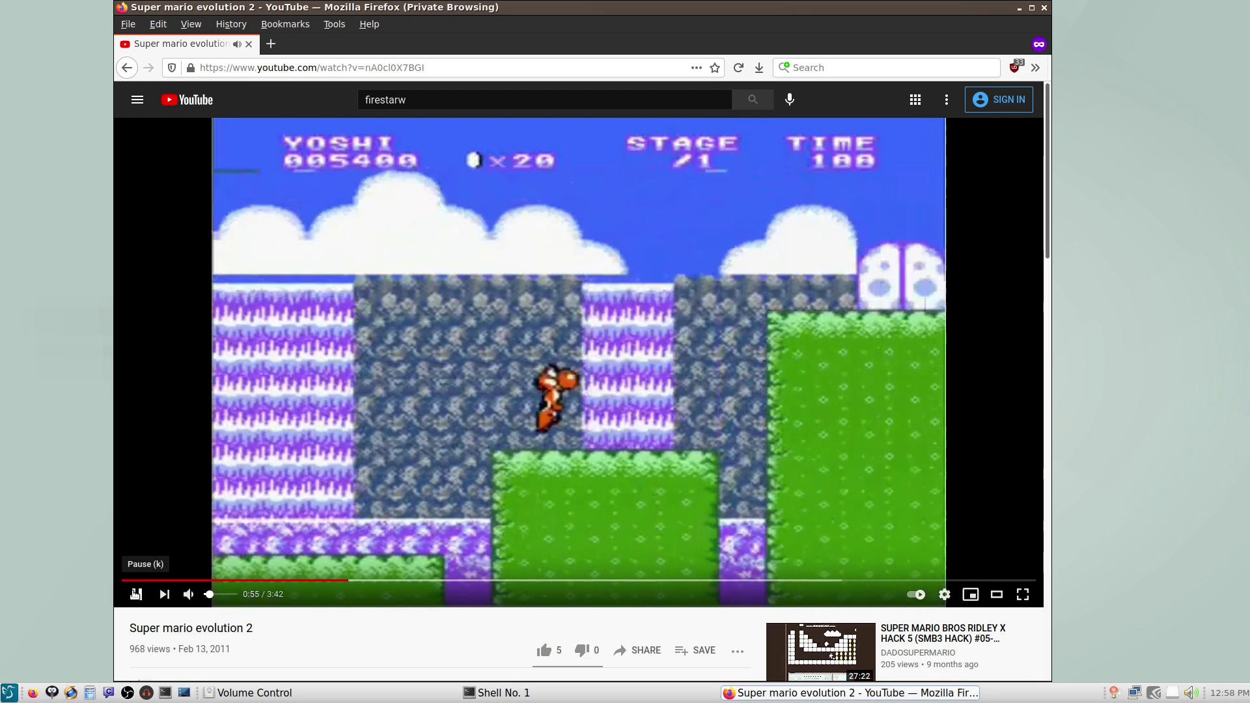
left_click(136, 594)
left_click(736, 692)
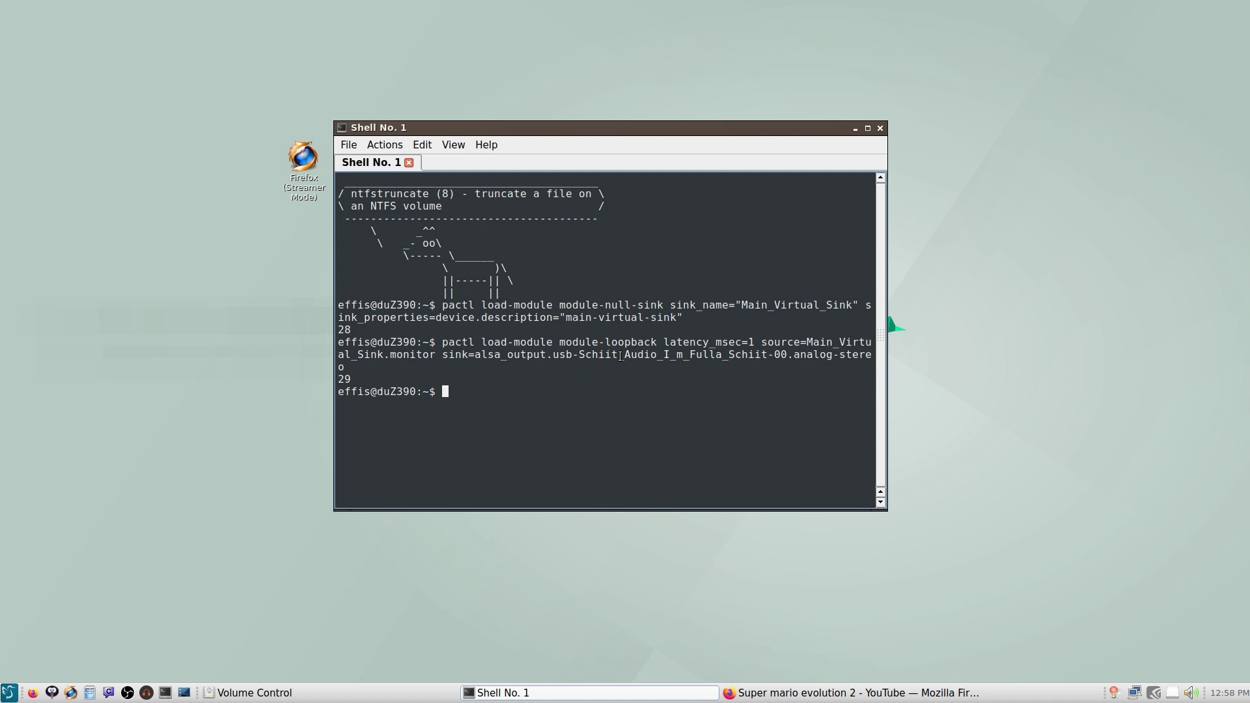
- Run pactl list short sinks and point out the IEC958, Schiit analog, HDMI and Main_Virtual_Sink entries
type("pactl list short sinks")
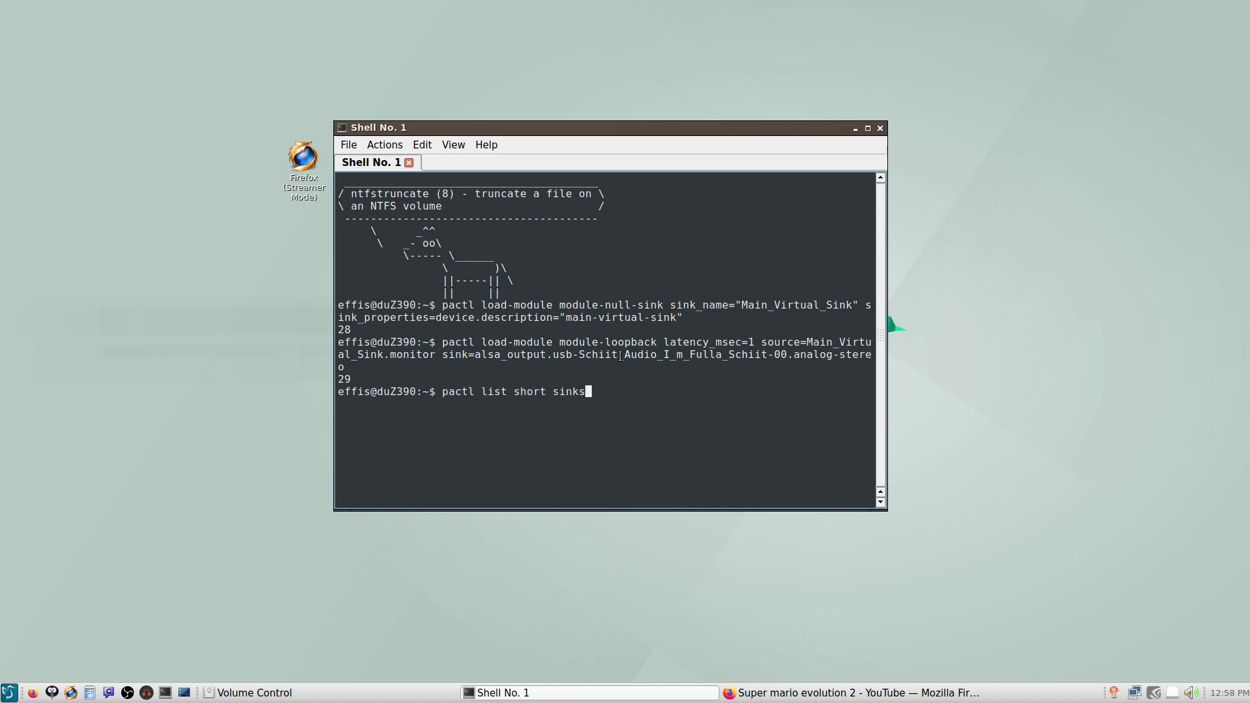
key("Return")
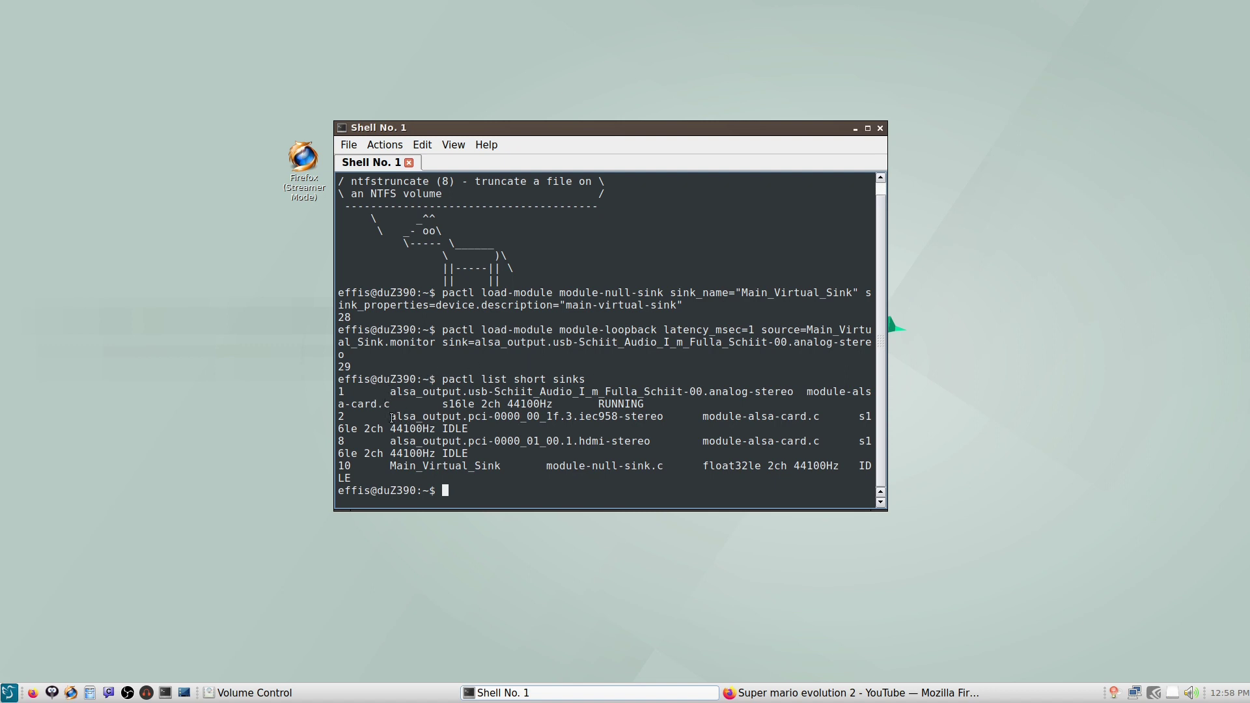
left_click_drag(387, 417, 663, 418)
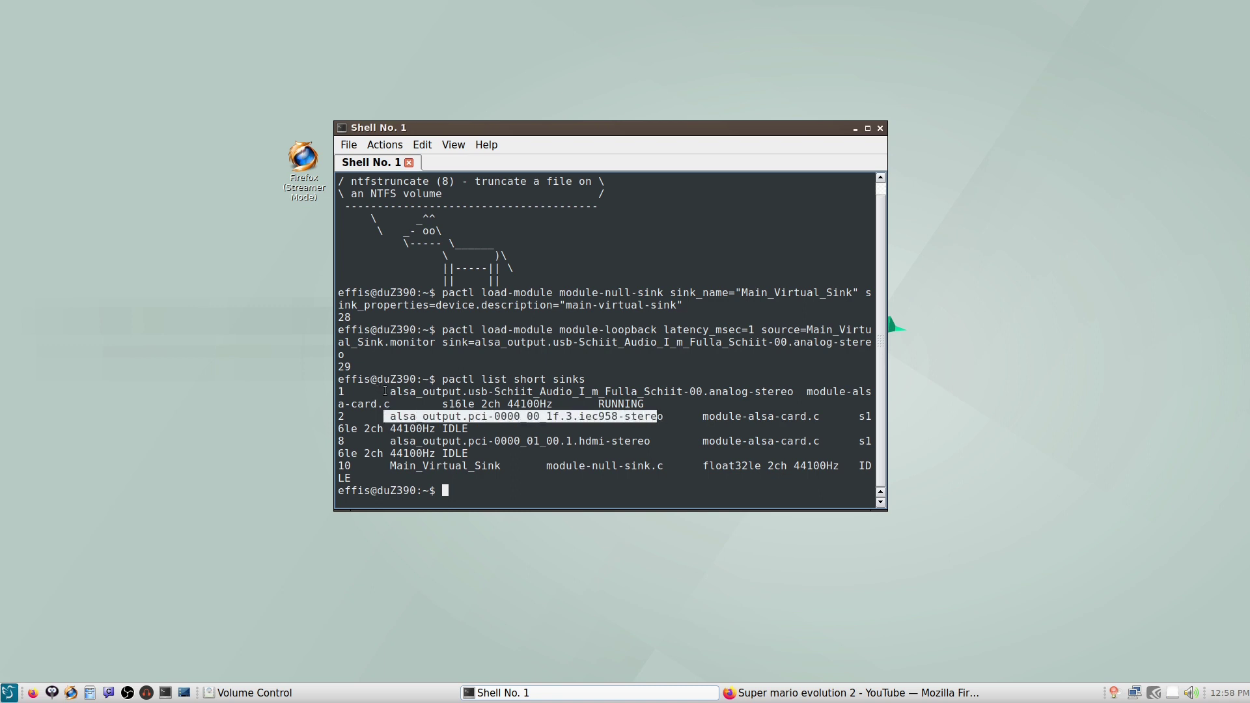
left_click_drag(385, 391, 793, 394)
left_click_drag(390, 442, 658, 440)
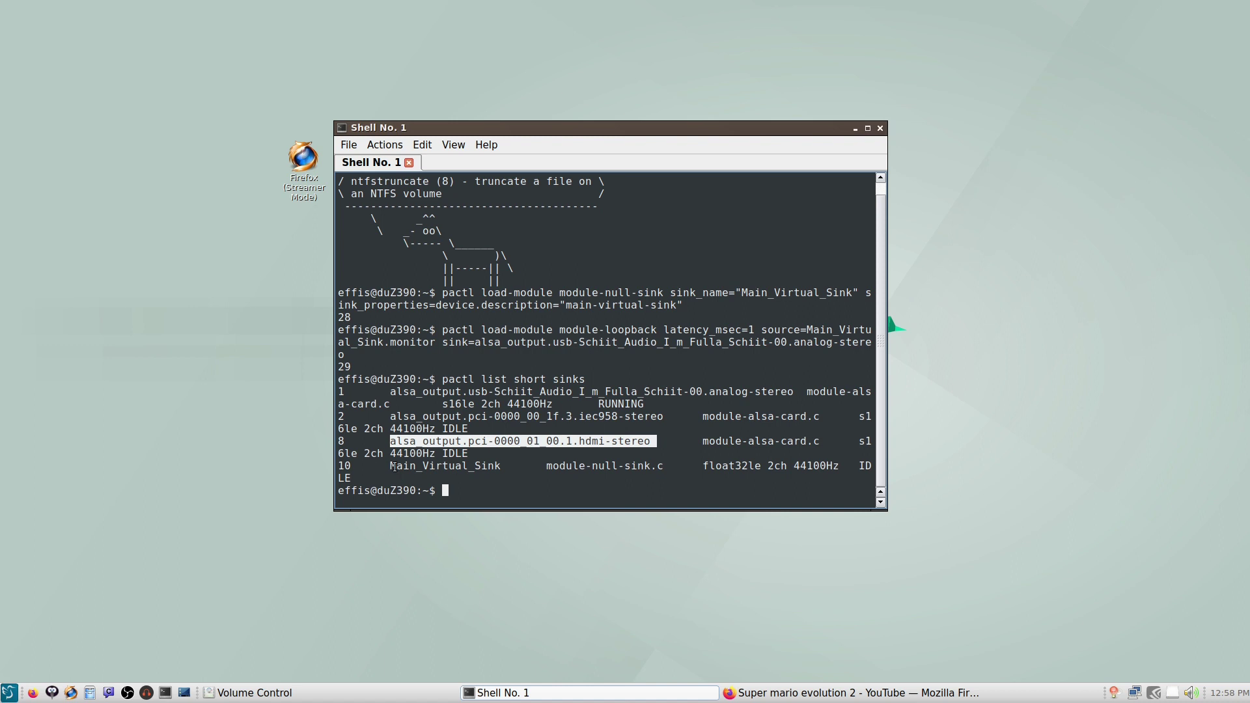
left_click_drag(391, 466, 488, 470)
left_click(457, 449)
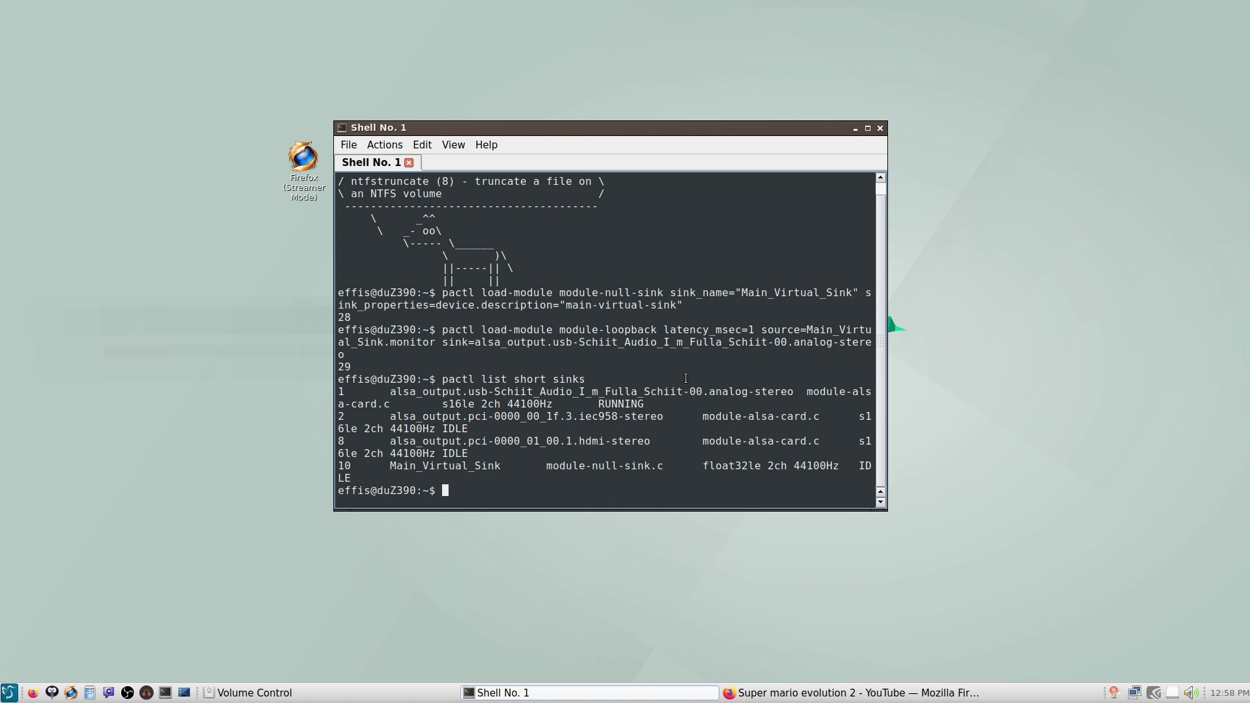
- Compare the Schiit and IEC958 sink names with the device in the loopback command
left_click_drag(386, 393, 795, 389)
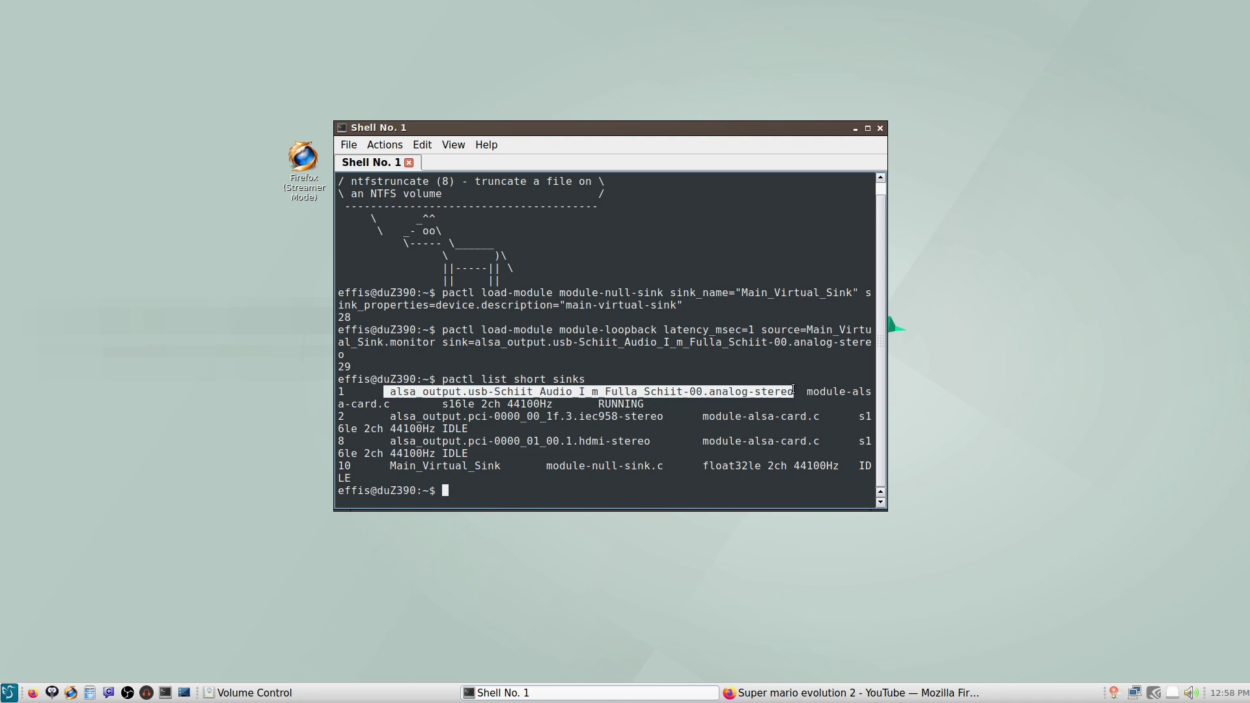
left_click(511, 410)
left_click_drag(390, 415, 660, 418)
left_click(651, 420)
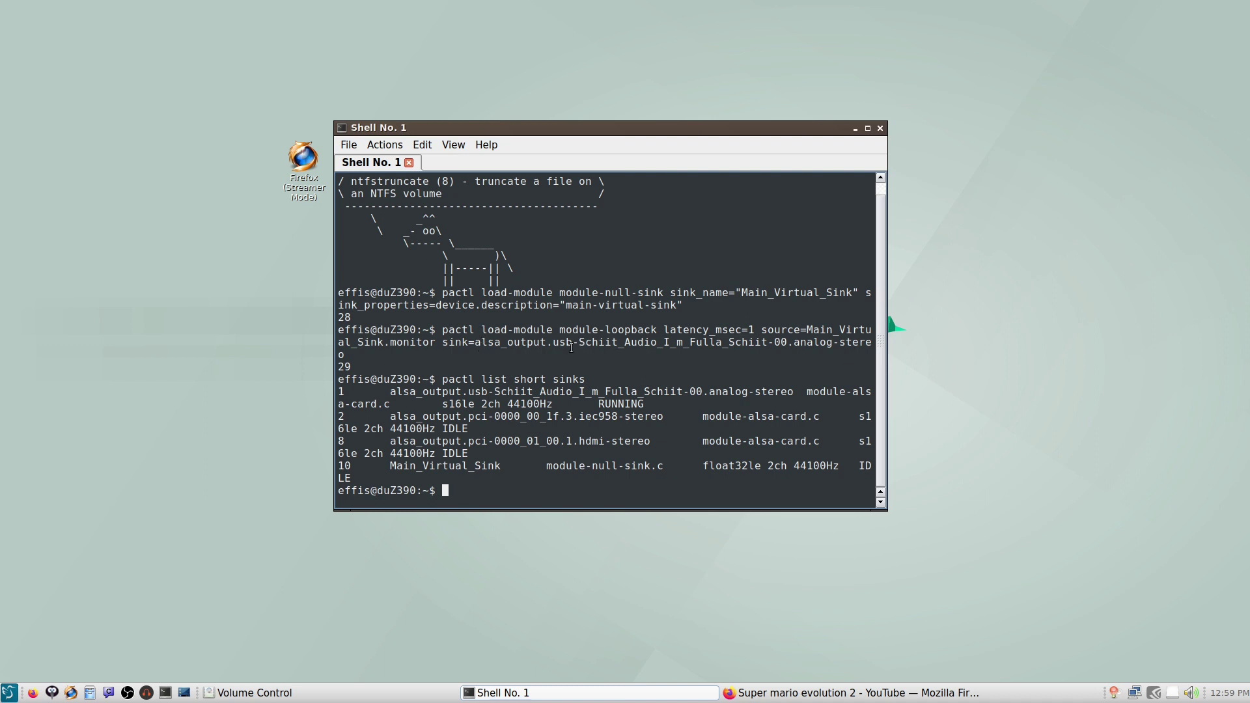
left_click_drag(478, 342, 840, 353)
left_click(840, 353)
left_click(1096, 375)
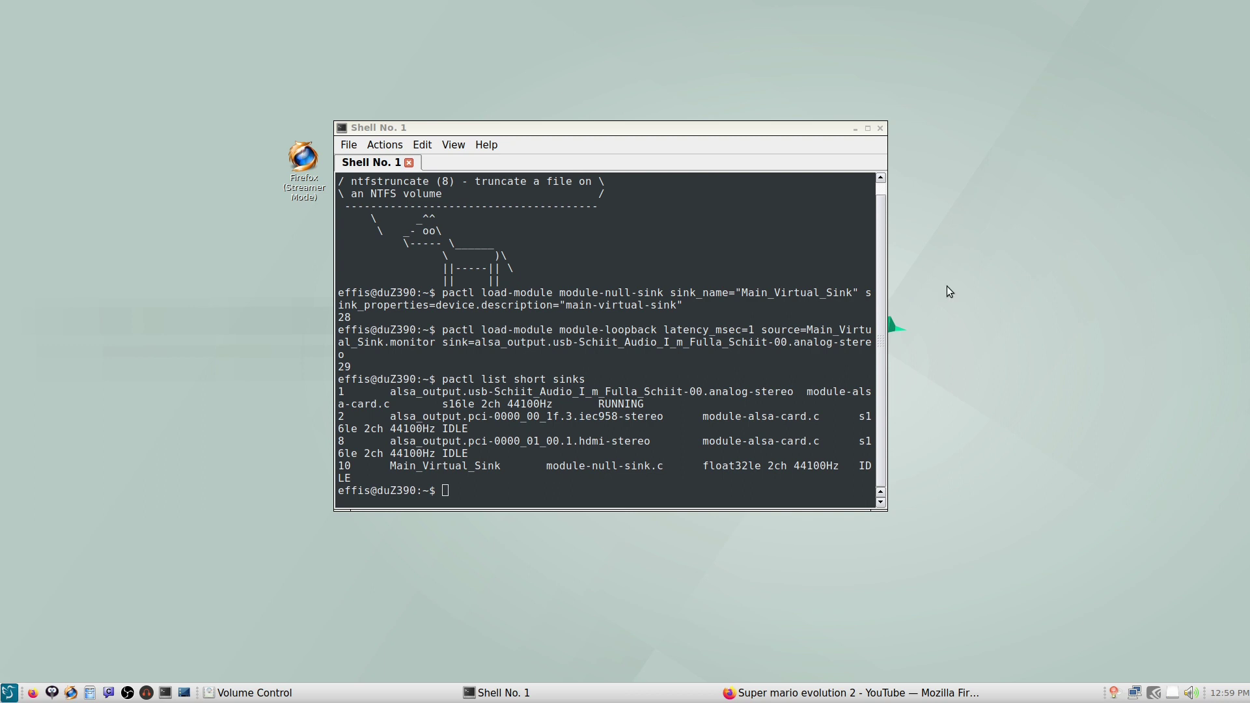
- Edit the recalled null-sink command to create Music_Virtual_Sink (music-virtual-sink), getting module 30
left_click(685, 276)
key("Up")
key("Up")
key("Up")
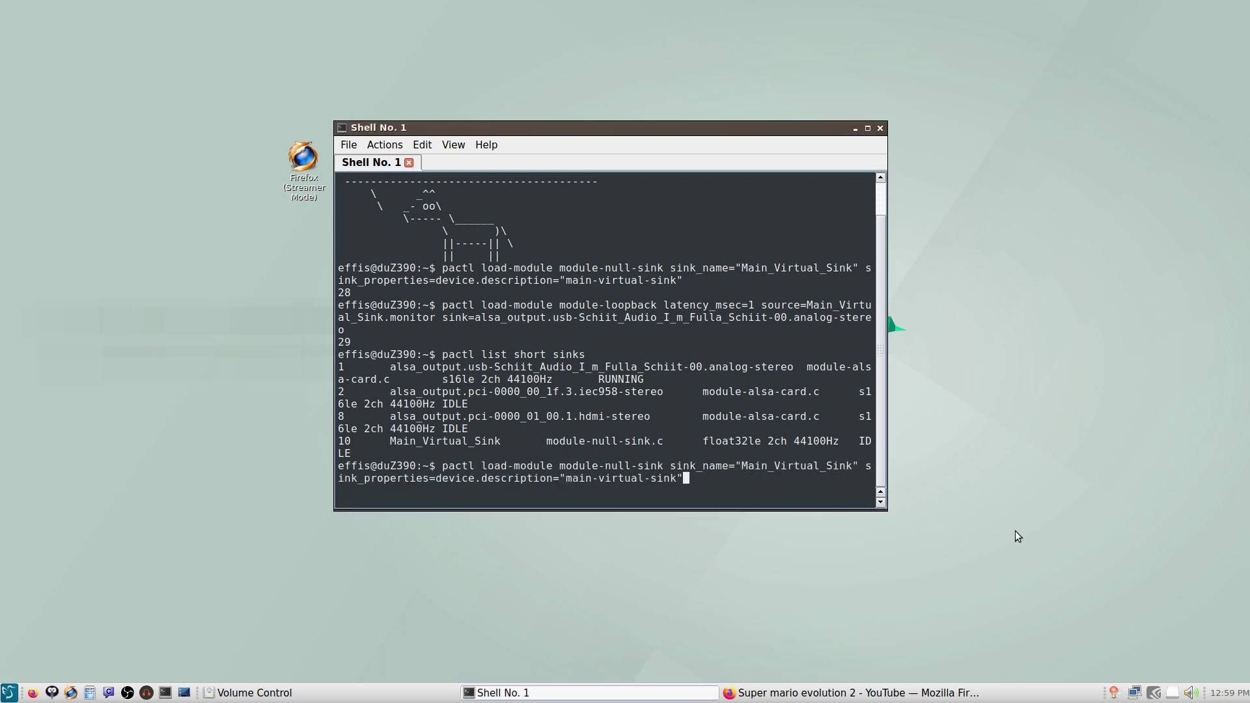
key("Left")
key("Left")
key("Left")
key("Left")
key("Left")
key("Left")
key("Left")
key("Left")
key("Left")
key("Left")
key("Left")
key("Left")
key("Left")
key("Left")
key("Left")
key("Left")
key("Left")
key("Left")
key("Left")
key("Left")
key("Left")
key("Left")
key("Left")
key("Left")
key("Left")
key("Left")
key("Left")
key("Left")
key("Left")
key("Left")
key("Left")
key("Left")
key("Left")
key("Left")
key("Left")
key("Left")
key("Left")
key("Left")
key("Left")
key("Left")
key("Right")
key("Delete")
key("Delete")
key("Delete")
key("Delete")
type("Mus")
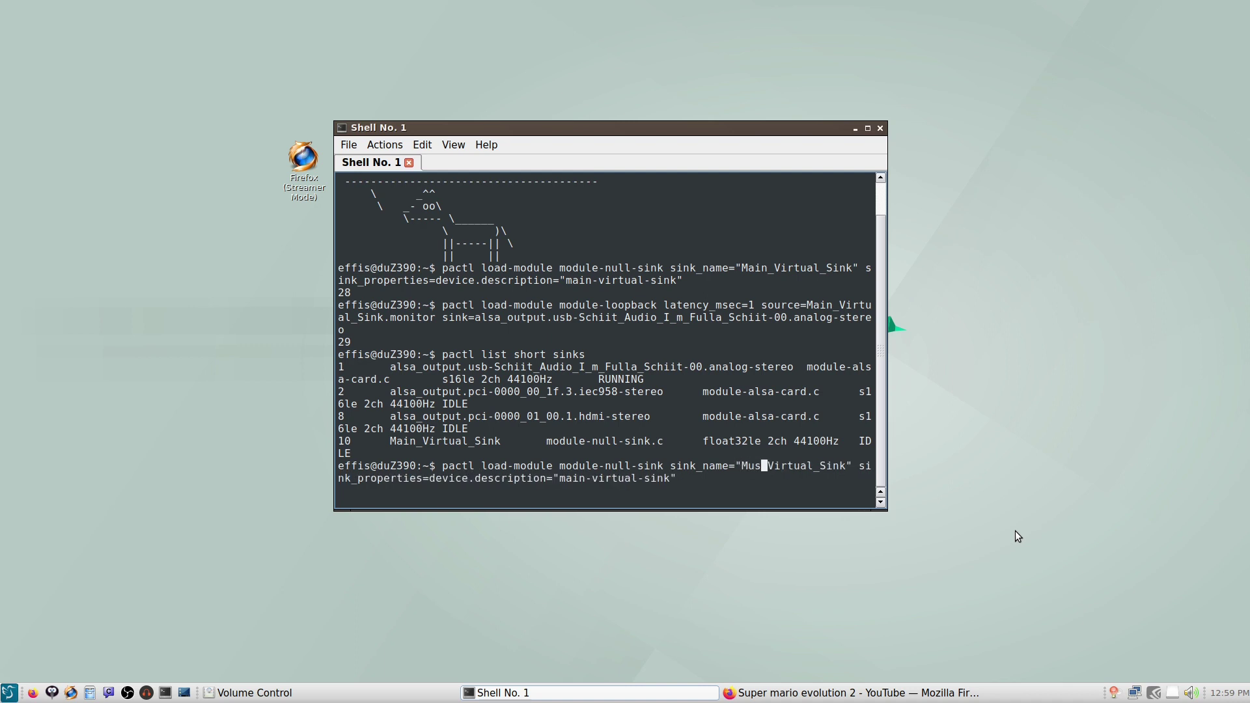
type("ic")
key("Right")
key("Right")
key("Right")
key("Right")
key("Right")
key("Right")
key("Right")
key("Right")
key("Right")
key("Right")
key("Right")
key("Right")
key("Right")
key("Right")
key("Right")
key("Right")
key("Right")
key("Right")
key("Right")
key("Right")
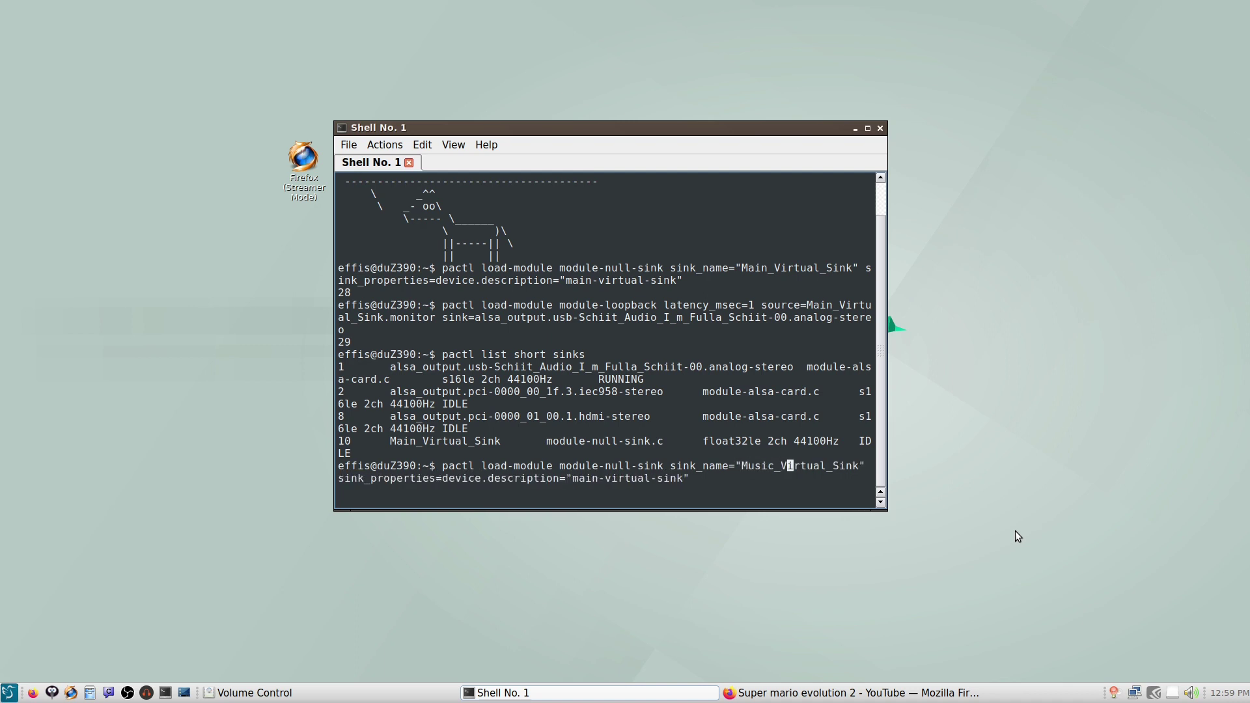
key("Right")
key("Right")
key("Right")
key("Right")
key("Right")
key("Right")
key("Right")
key("Right")
key("Right")
key("Right")
key("Right")
key("Right")
key("Right")
key("Right")
key("Right")
key("Right")
key("Right")
key("Delete")
key("Delete")
key("Delete")
type("usic")
key("Return")
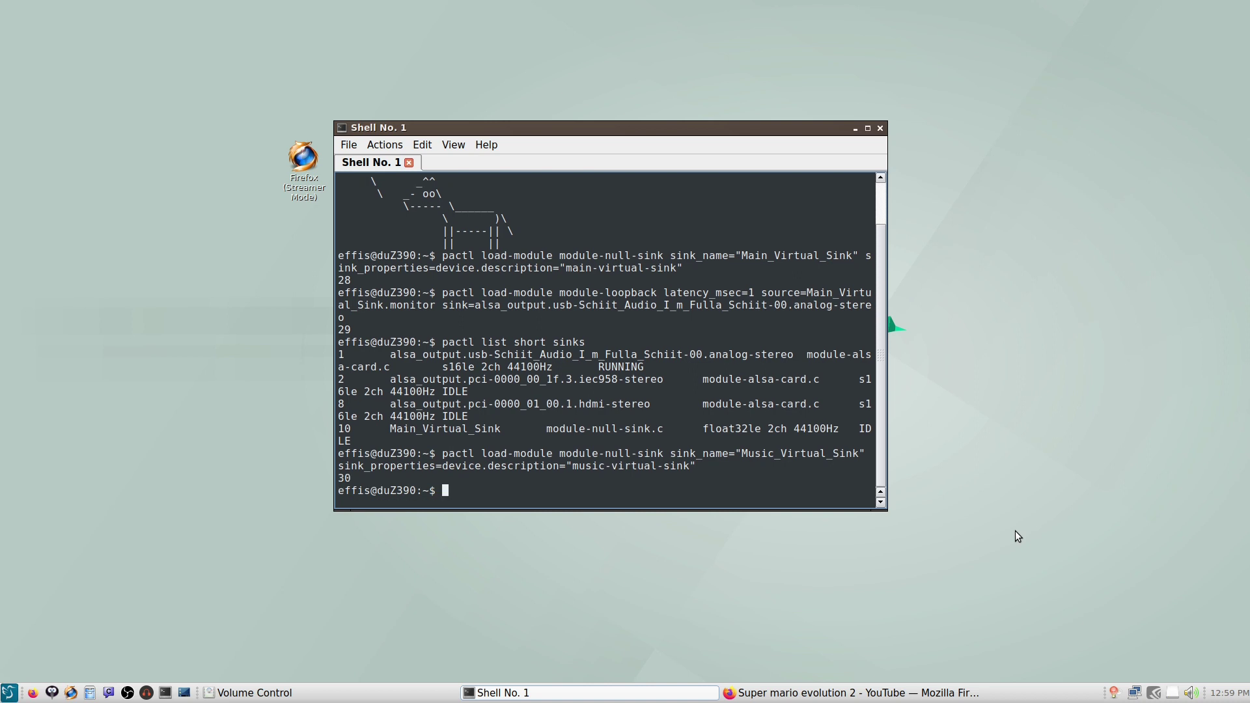
- Rerun the loopback command with source Music_Virtual_Sink.monitor to the Schiit output, getting module 31
key("Up")
key("Up")
key("Up")
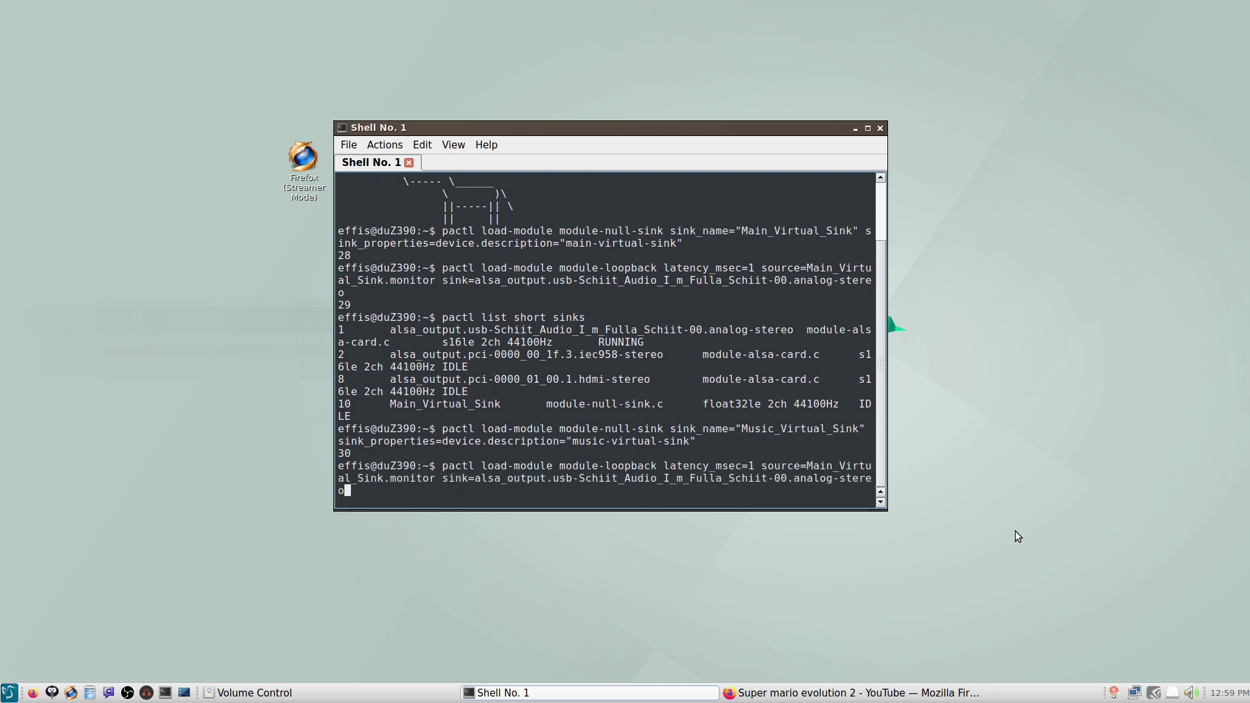
key("Left")
key("Left")
key("Left")
key("Left")
key("Left")
key("Left")
key("Left")
key("Left")
key("Left")
key("Left")
key("Left")
key("Left")
key("Left")
key("Left")
key("Left")
key("Left")
key("Left")
key("Left")
key("Left")
key("Left")
key("Left")
key("Left")
key("Left")
key("Left")
key("Left")
key("Left")
key("Left")
key("Left")
key("Left")
key("Left")
key("Left")
key("Left")
key("Left")
key("Left")
key("Left")
key("Left")
key("Left")
key("Left")
key("Left")
key("Left")
key("Left")
key("Left")
key("Left")
key("Delete")
key("Delete")
key("Delete")
key("Delete")
type("Music")
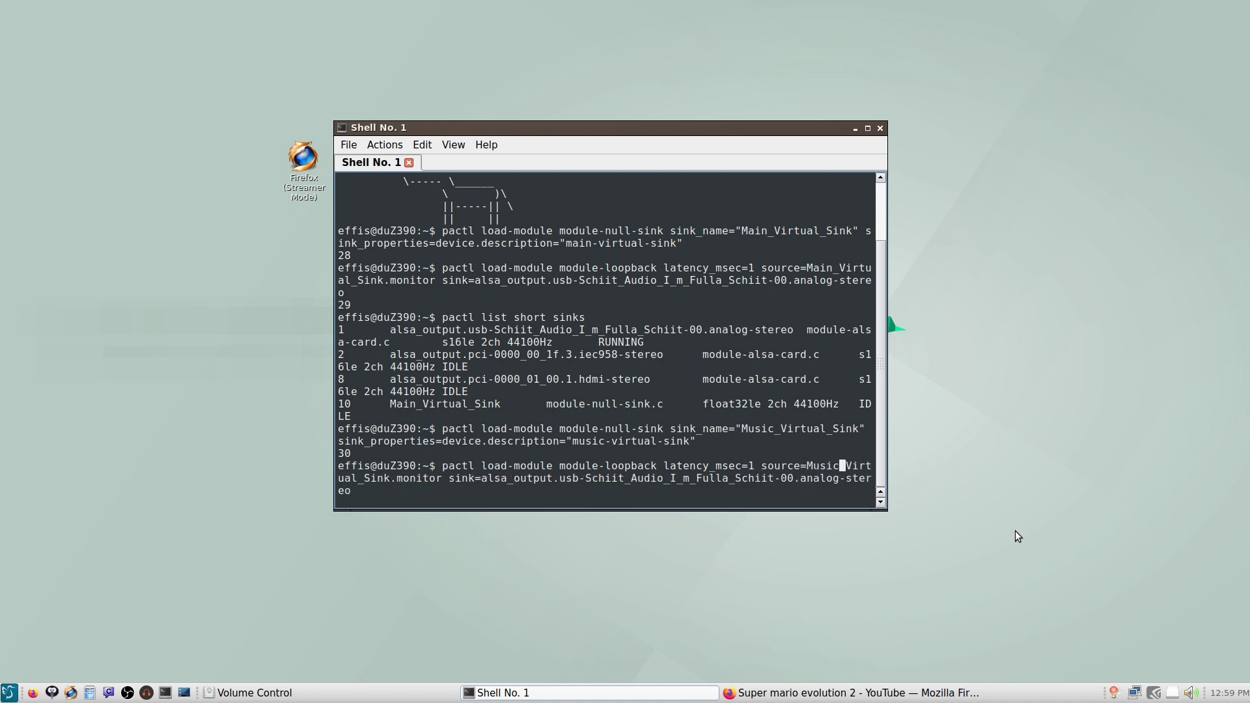
key("Right")
key("Right")
key("Right")
key("Right")
key("Right")
key("Right")
key("Right")
key("Right")
key("Right")
key("Right")
key("Right")
key("Right")
key("Right")
key("Right")
key("Right")
key("Right")
key("Right")
key("Right")
key("Right")
key("Right")
key("Right")
key("Right")
key("Right")
key("Right")
key("Right")
key("Right")
key("Right")
key("Right")
key("Right")
key("Right")
key("Right")
key("Right")
key("Right")
key("Right")
key("Right")
key("Right")
key("Right")
key("Right")
key("Right")
key("Right")
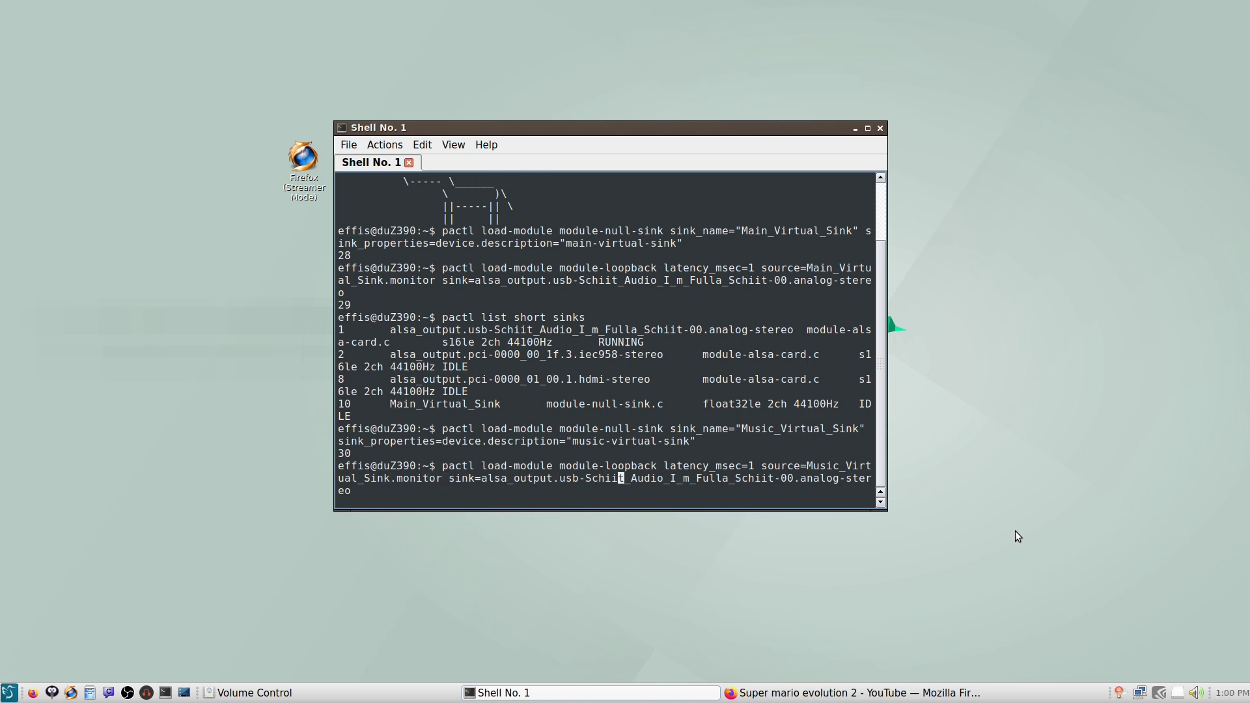
key("Return")
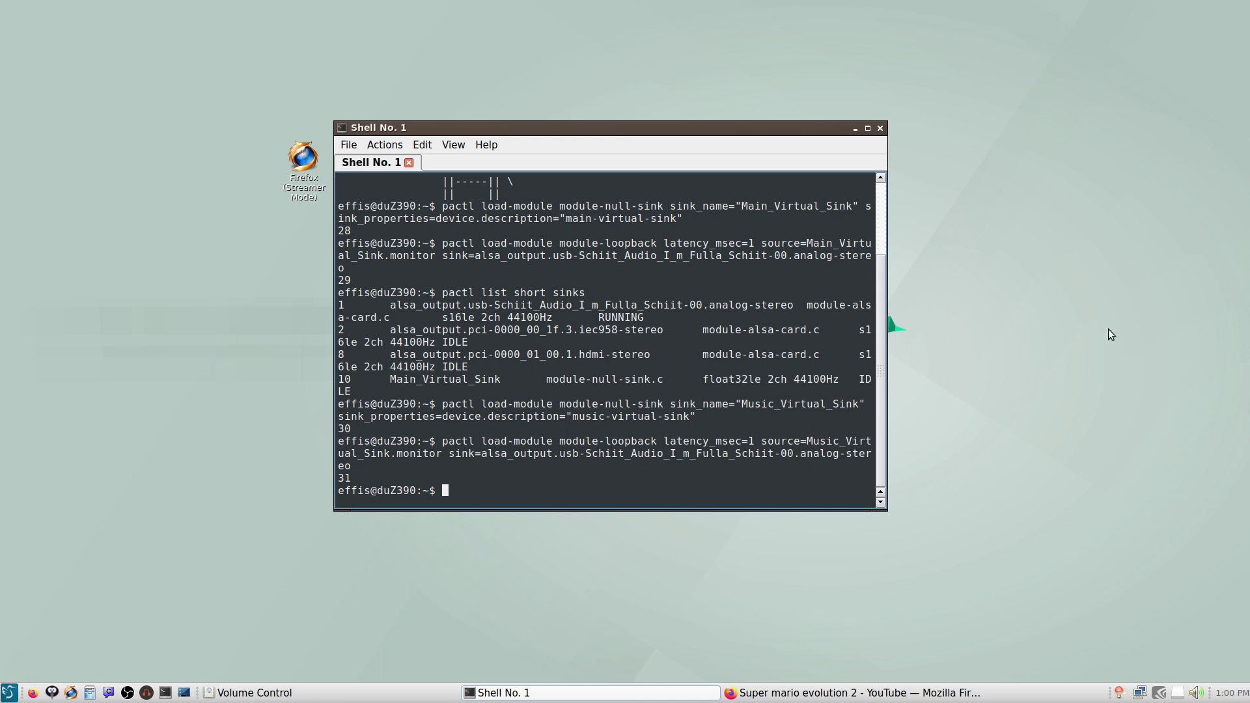
- Switch Firefox's stream from main-virtual-sink to music-virtual-sink and press play on the YouTube video
left_click(355, 693)
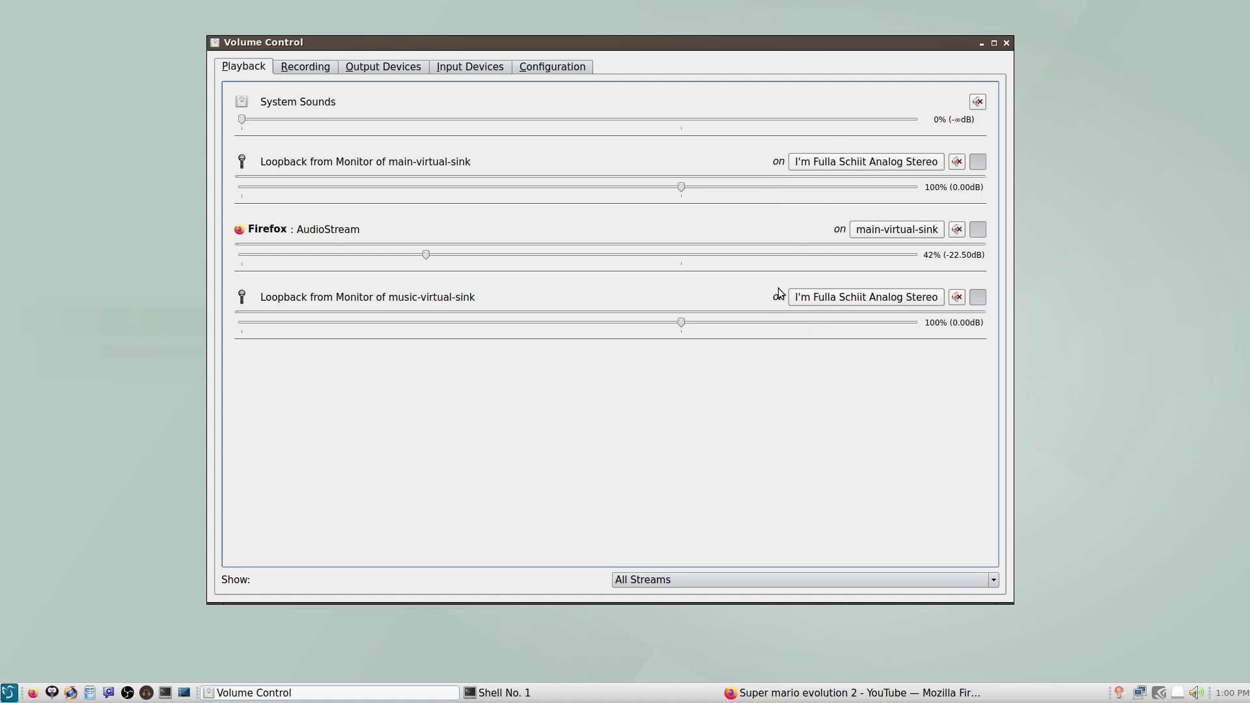
left_click(859, 236)
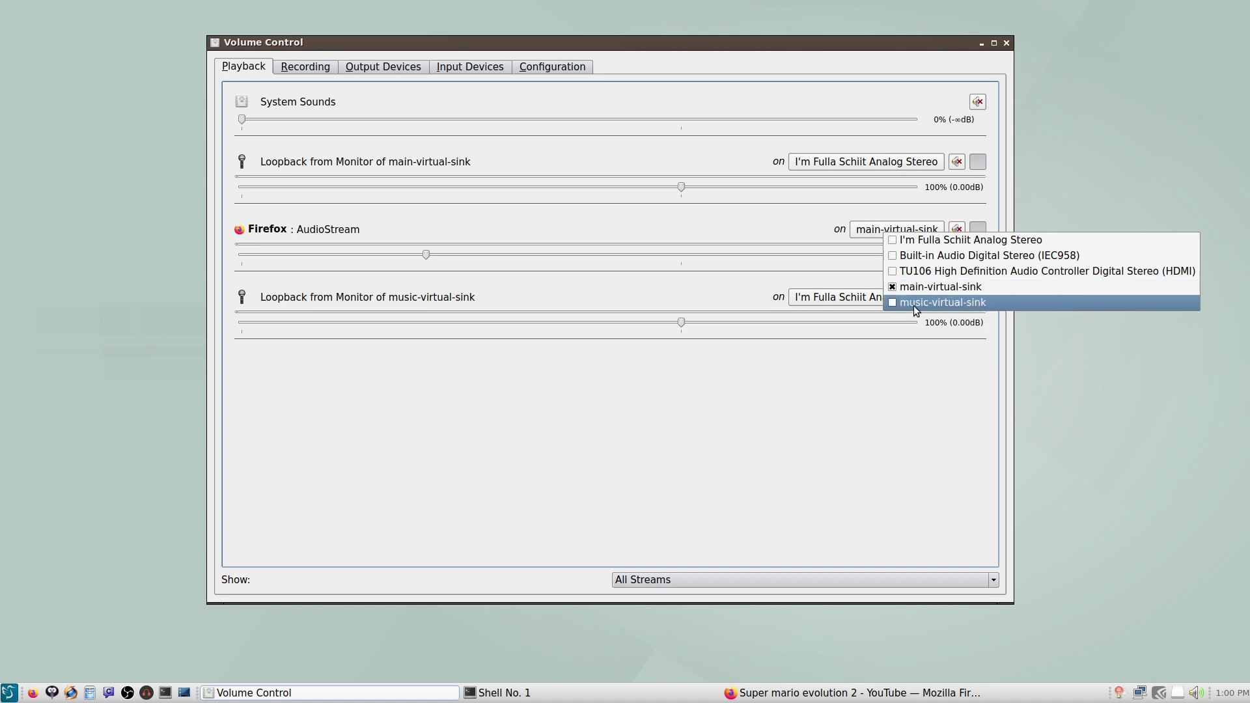
left_click(930, 300)
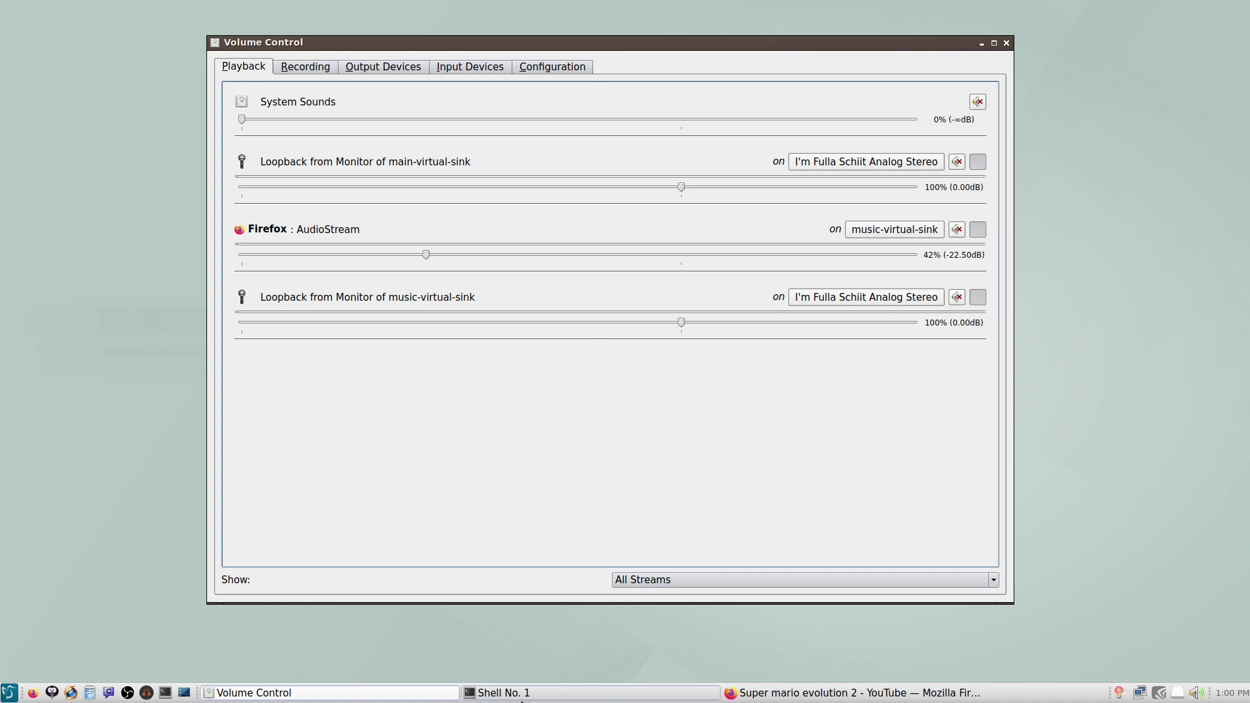
left_click(853, 693)
left_click(137, 594)
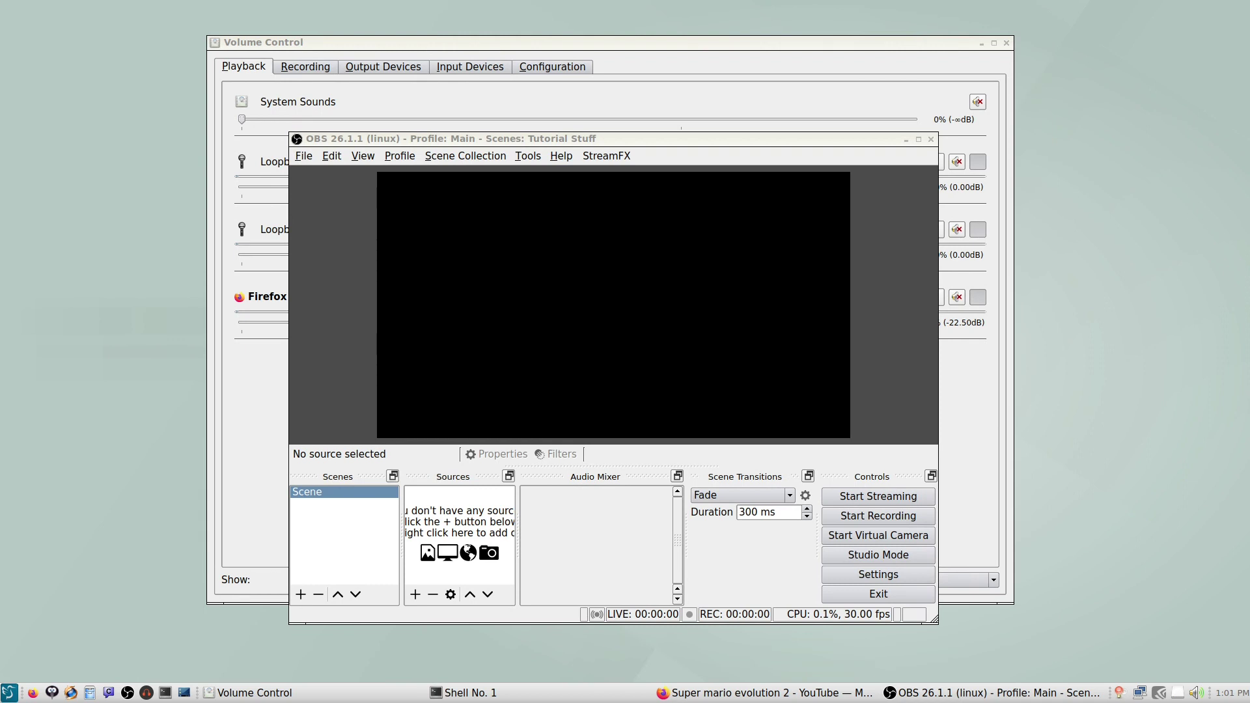
- Add an Audio Output Capture (PulseAudio) source named Main using device main-virtual-sink
left_click(643, 197)
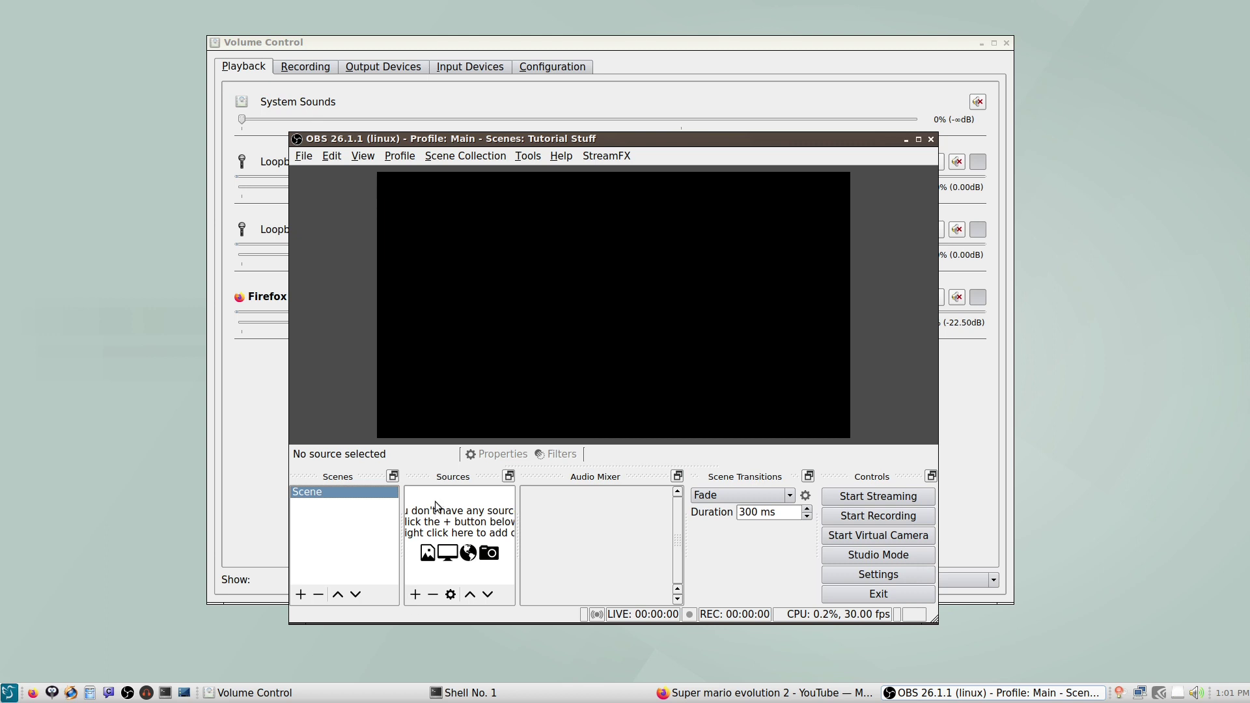
left_click(412, 598)
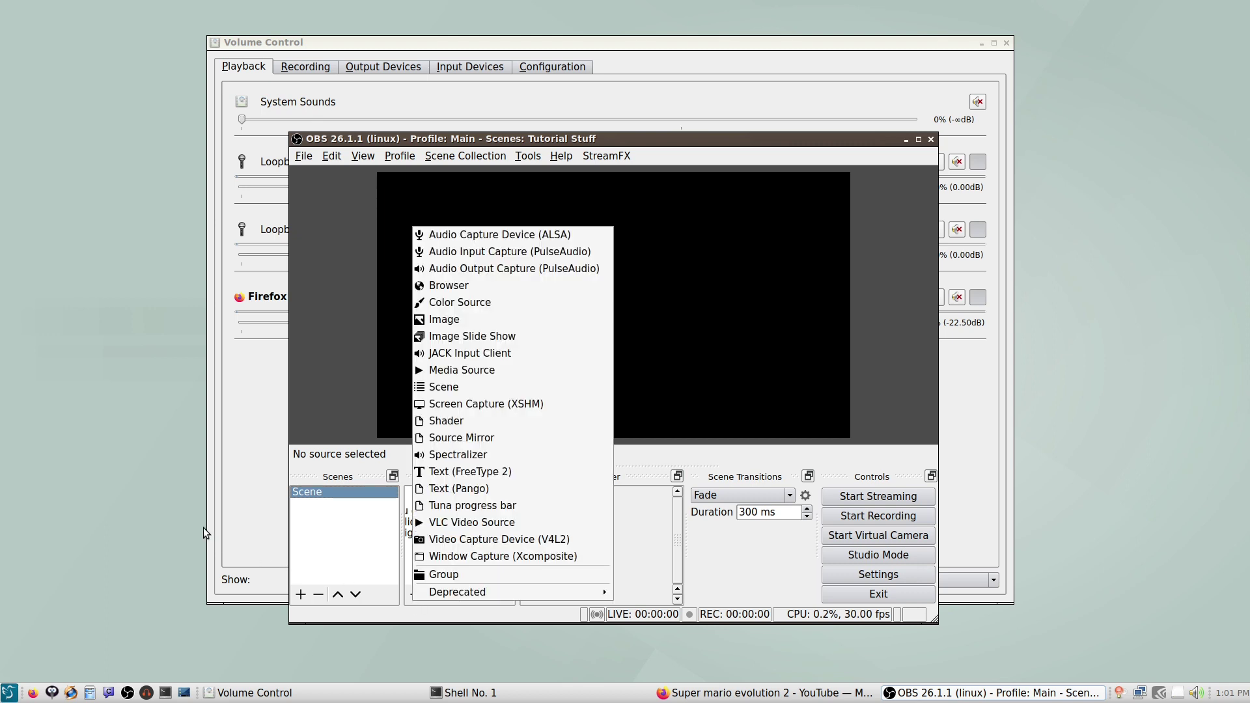
left_click(470, 270)
left_click(678, 304)
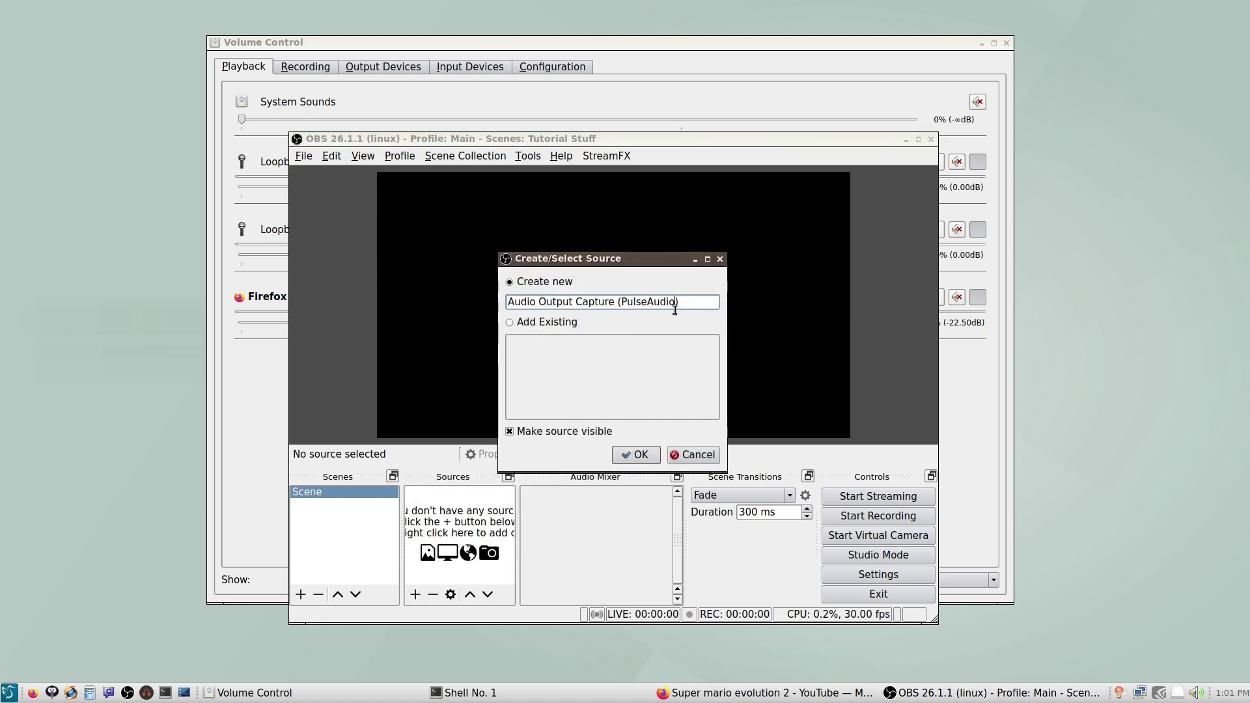
left_click_drag(677, 304, 625, 304)
type("Main")
left_click(636, 454)
left_click(353, 115)
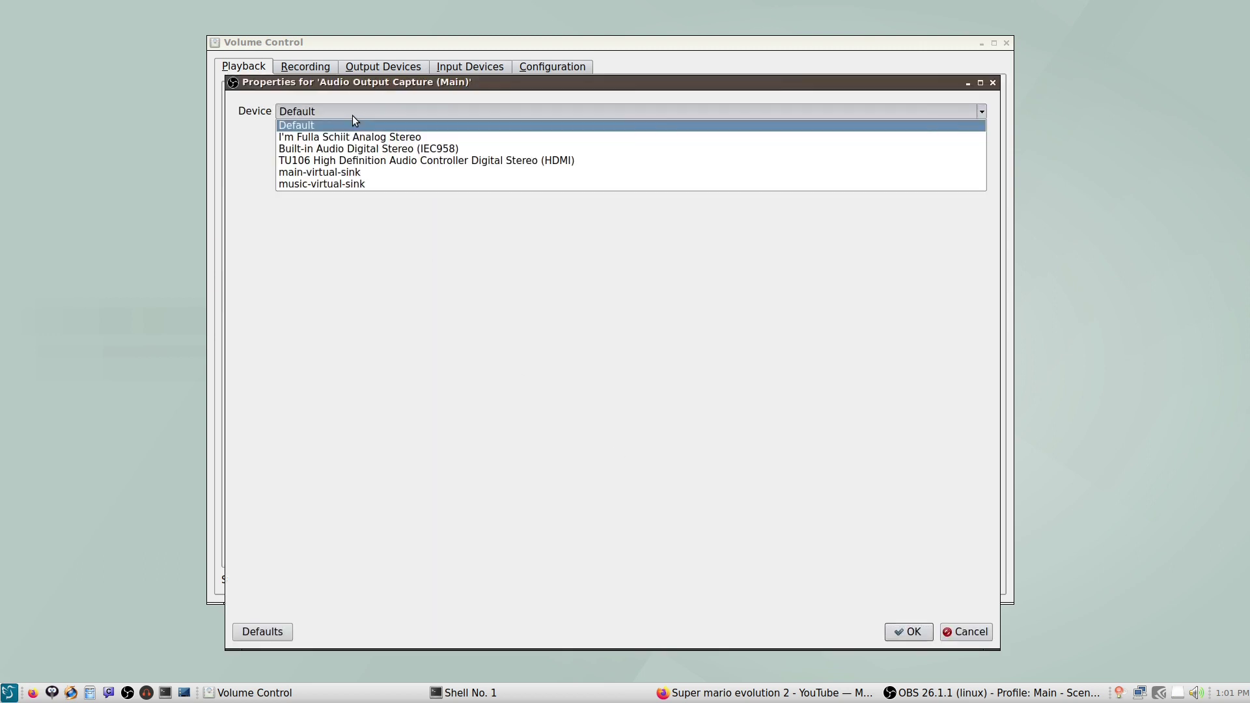
left_click(349, 173)
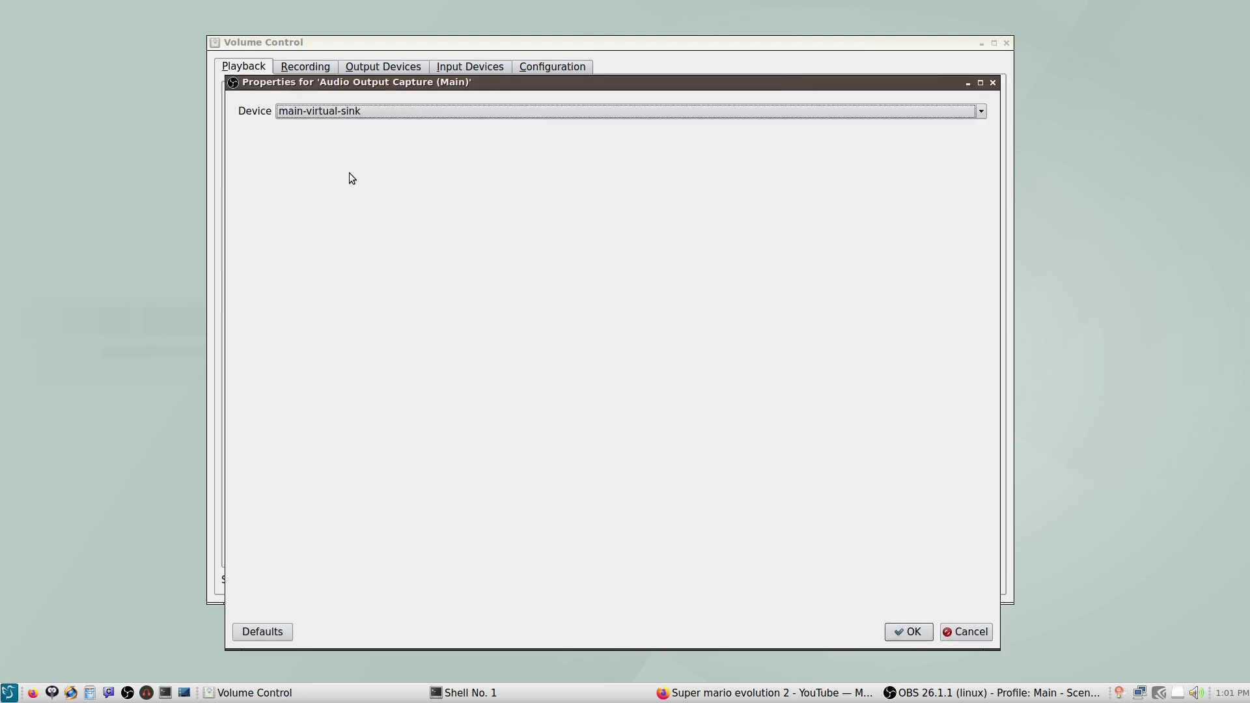
left_click(906, 630)
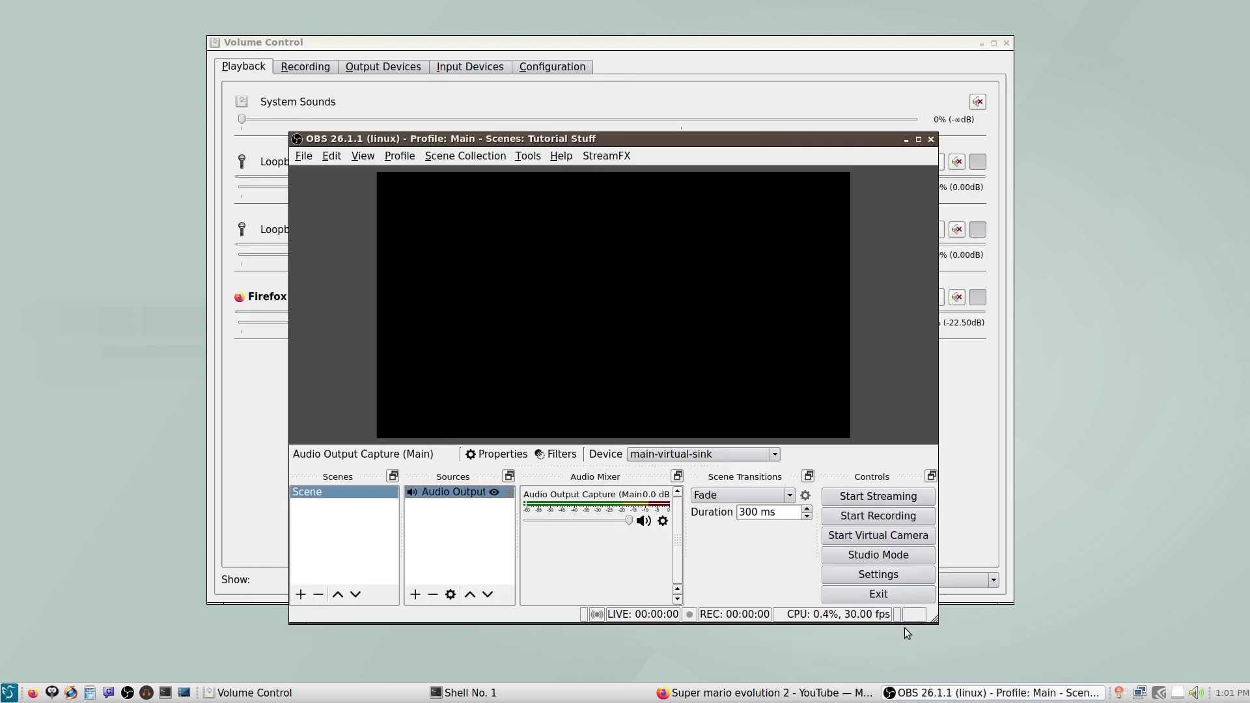
- Add a second Audio Output Capture source named Music using device music-virtual-sink
left_click(414, 596)
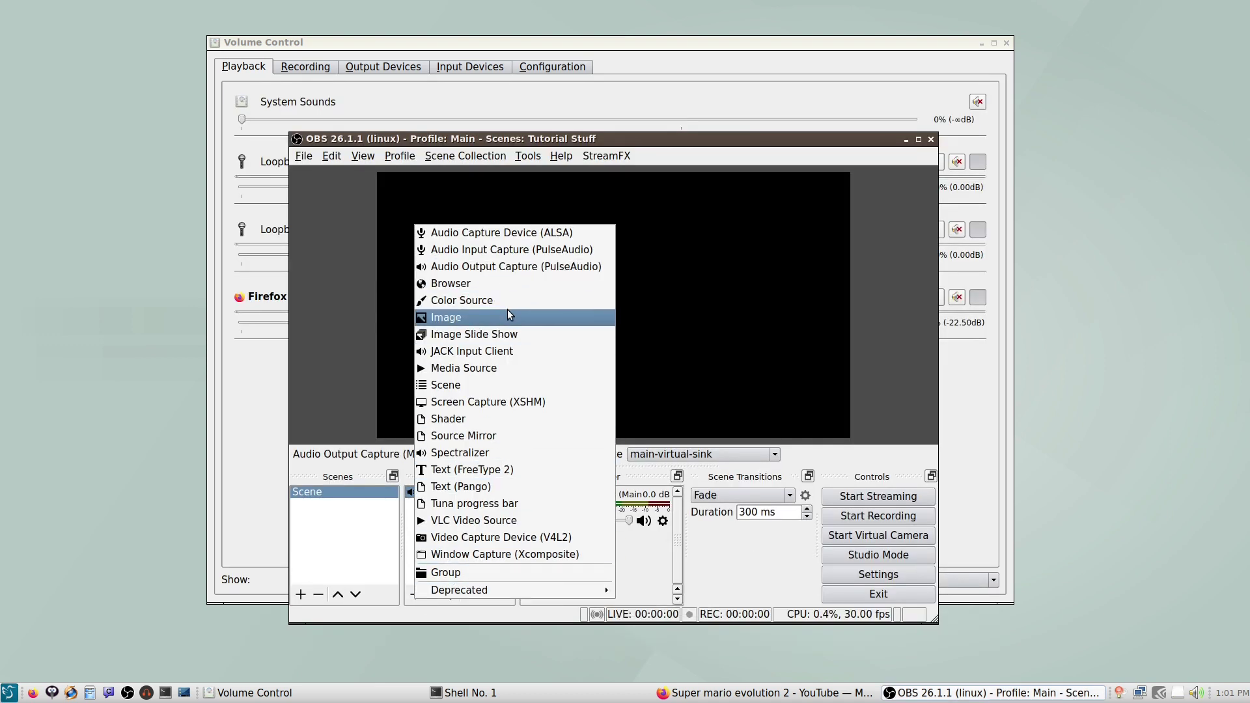
left_click(533, 267)
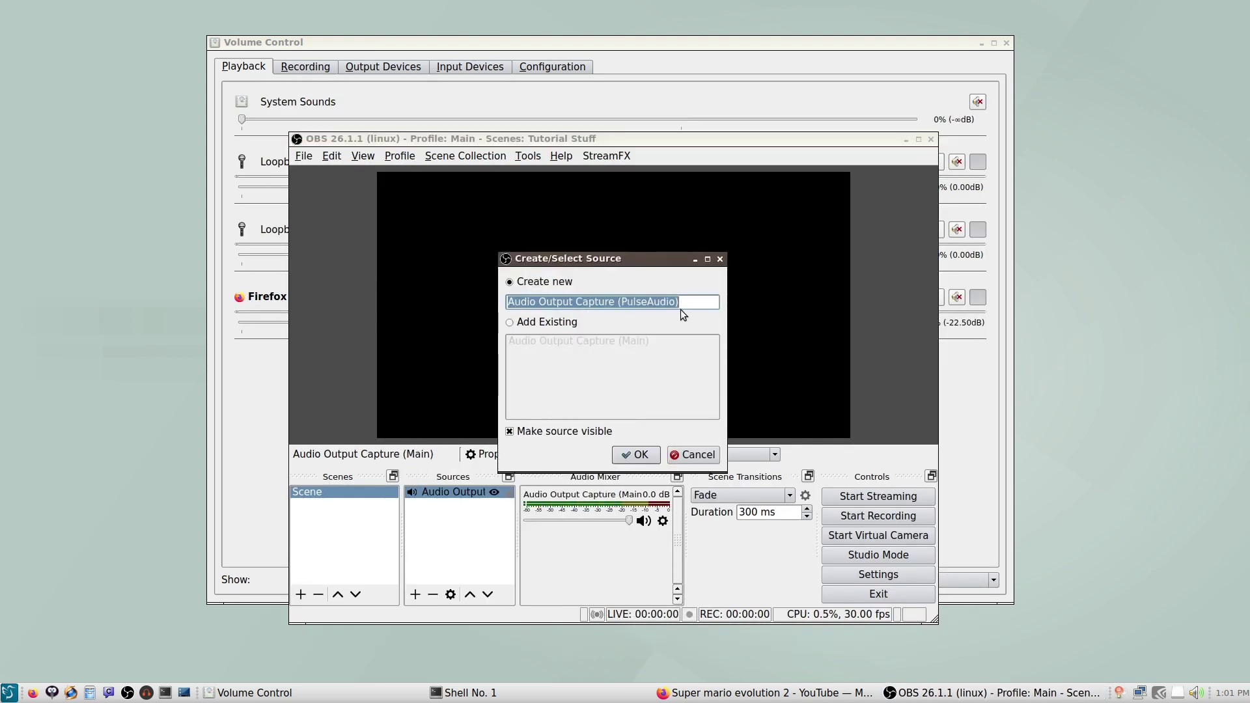
left_click_drag(677, 307, 621, 306)
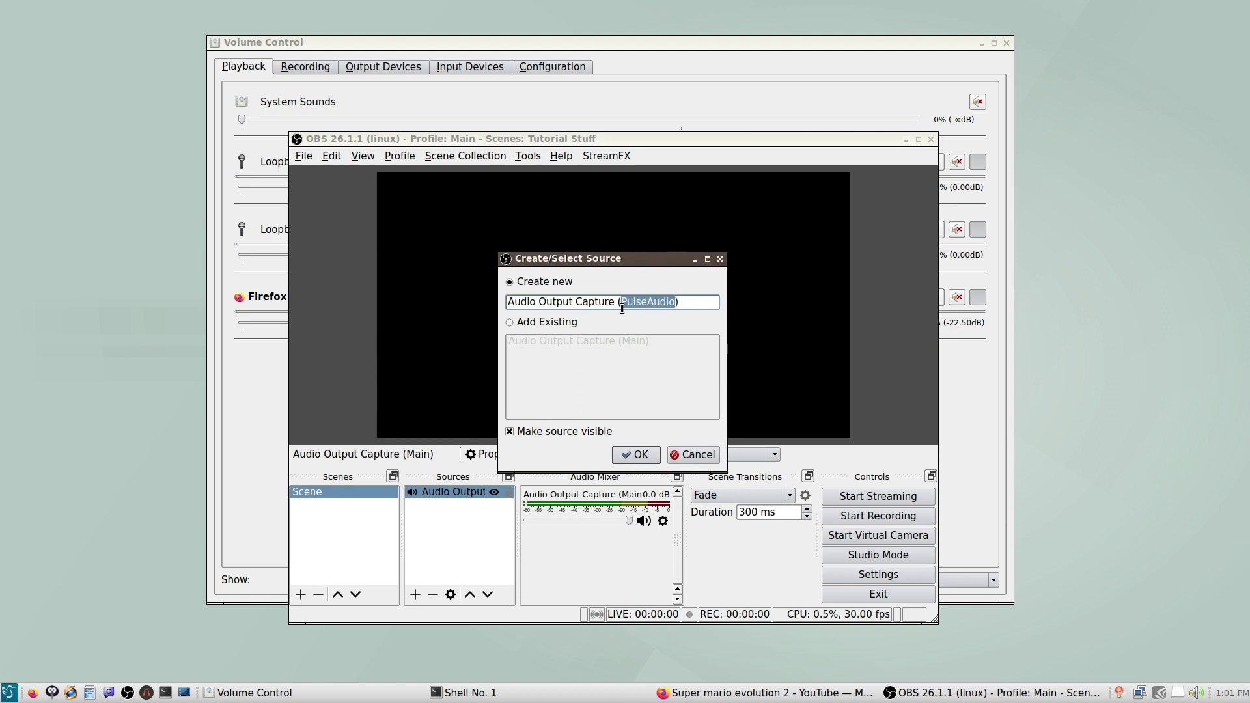
type("Music")
key("Return")
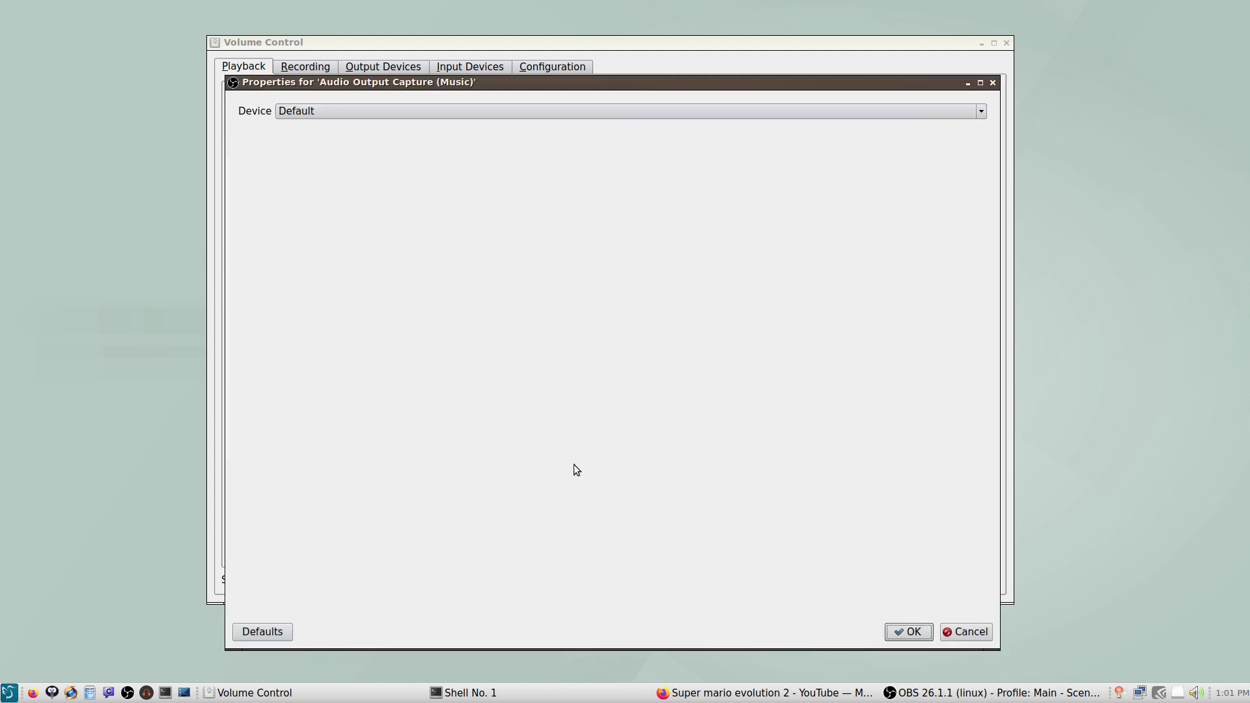
left_click(316, 111)
left_click(300, 183)
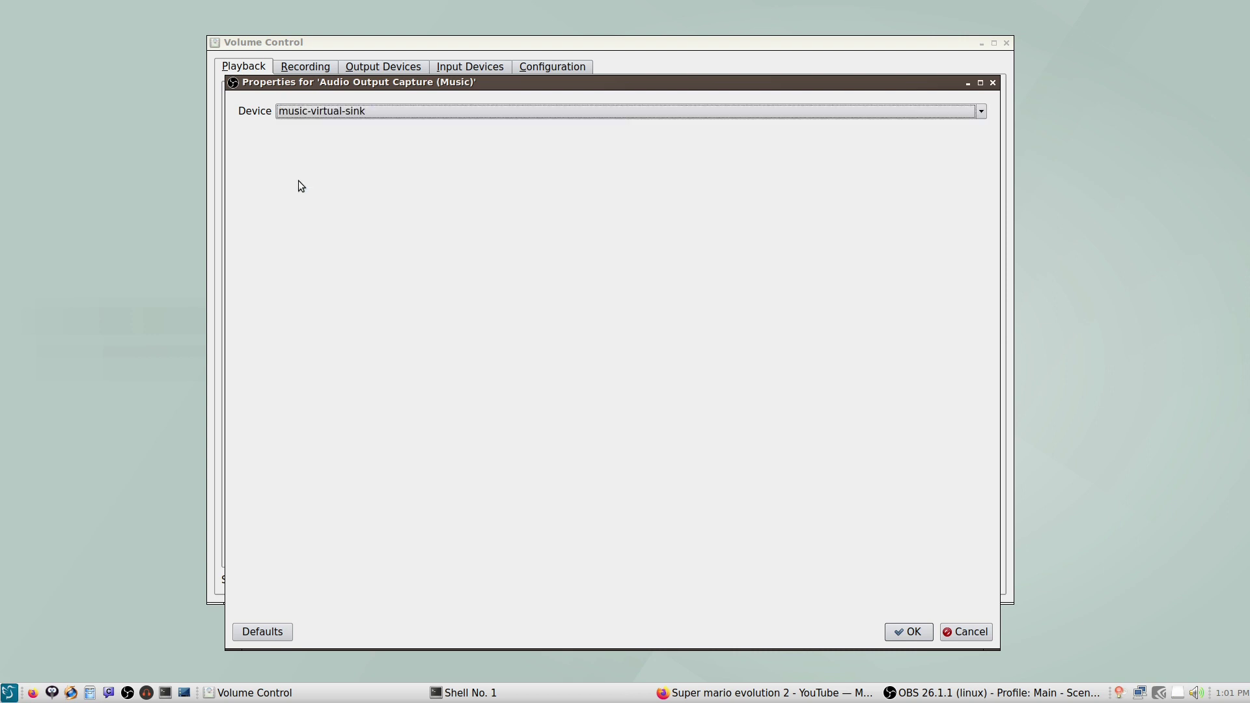
left_click(917, 629)
left_click(458, 506)
left_click(461, 490)
left_click(439, 501)
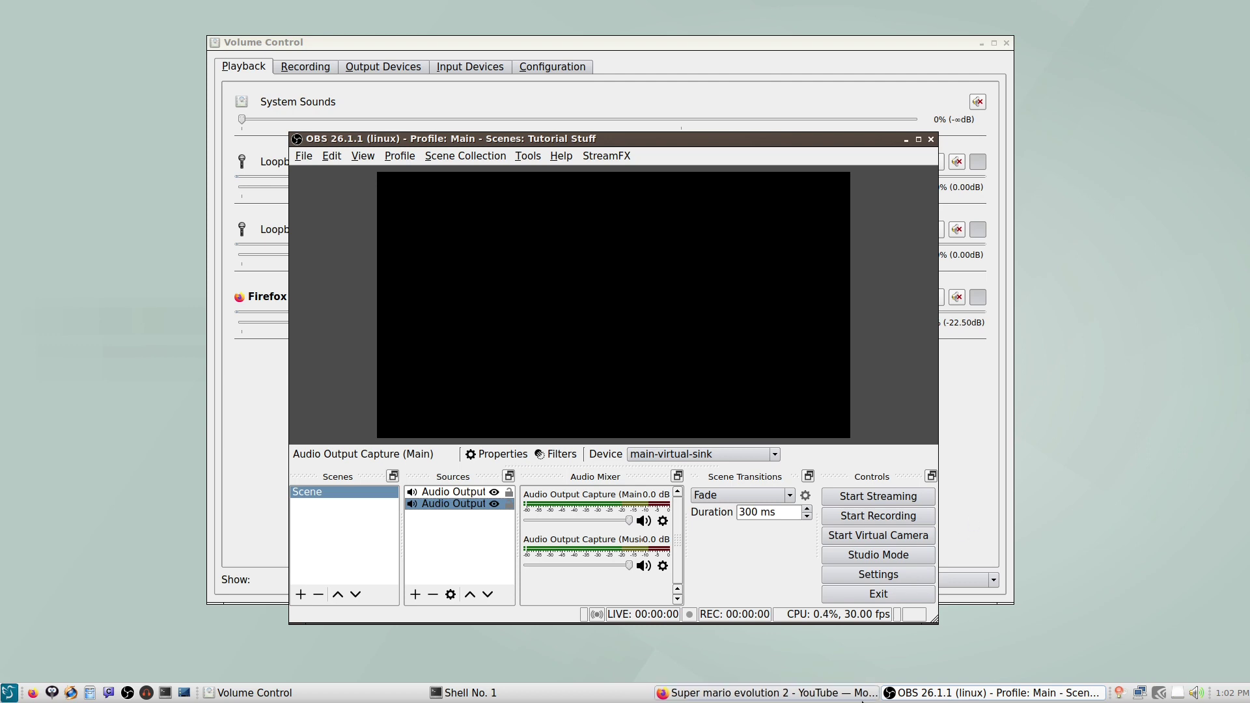
- In Volume Control, route Firefox's audio stream back from music-virtual-sink to main-virtual-sink
left_click(753, 695)
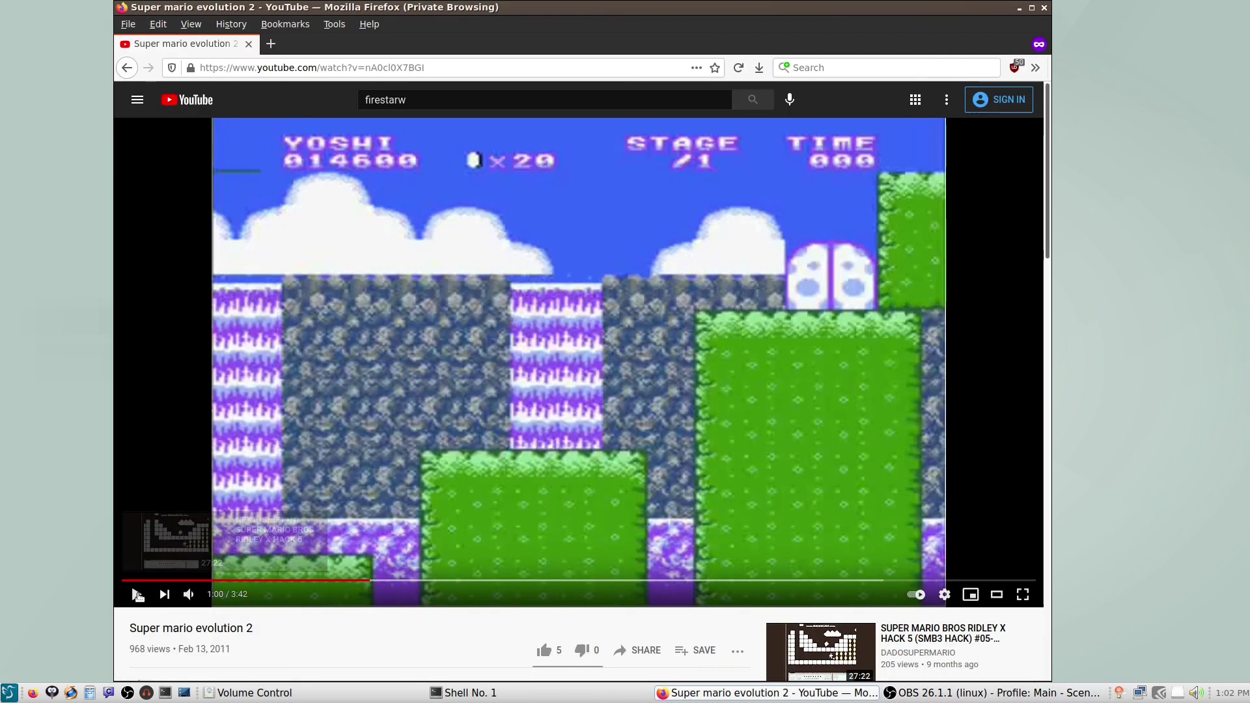
left_click(958, 694)
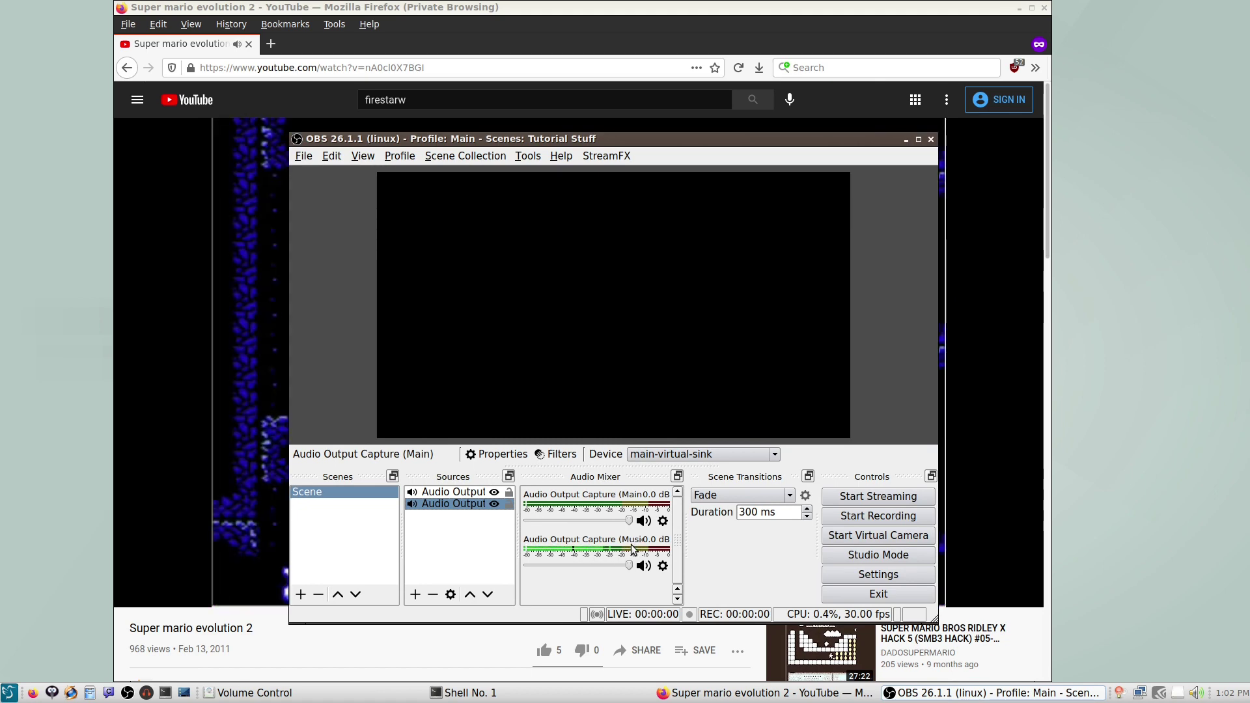
left_click(320, 694)
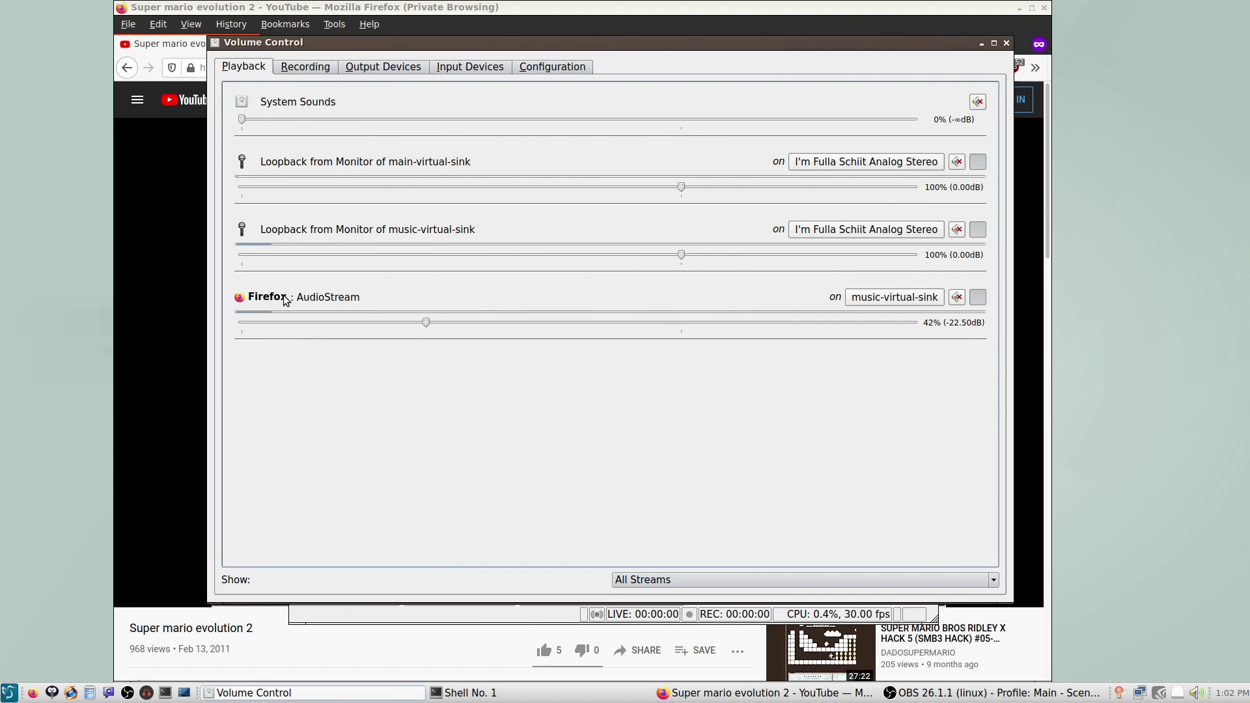
left_click(888, 299)
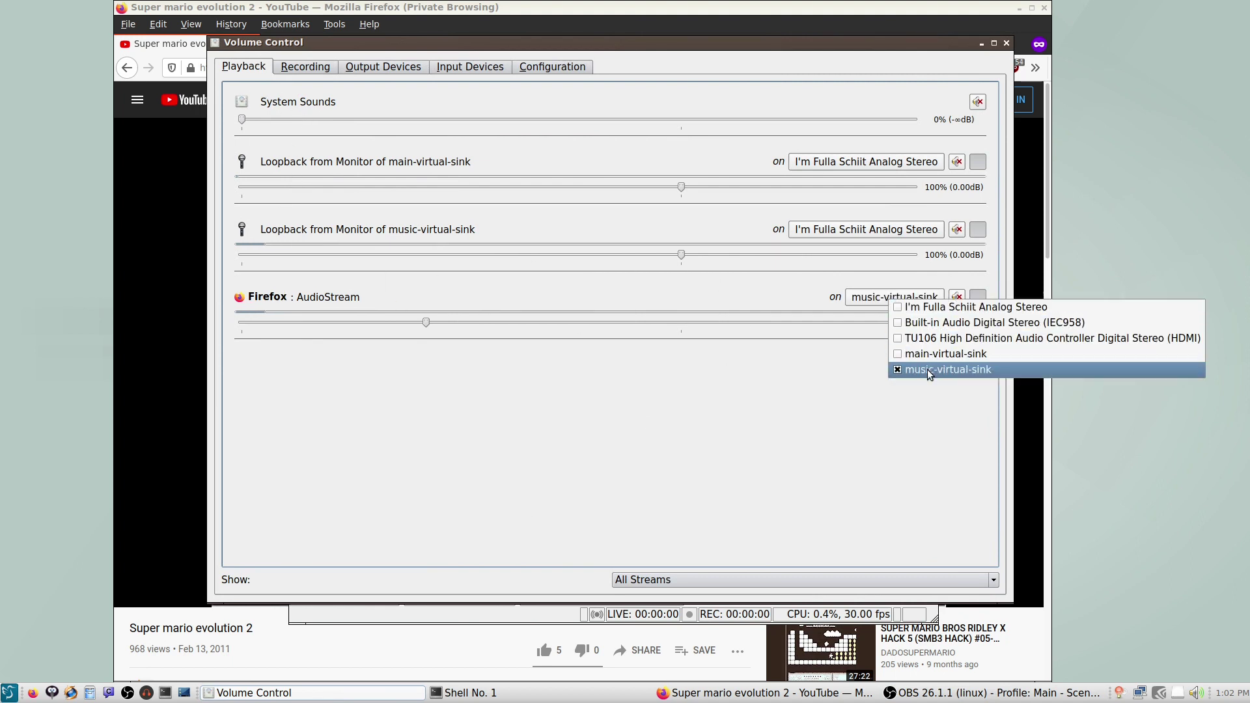
left_click(837, 396)
left_click(888, 298)
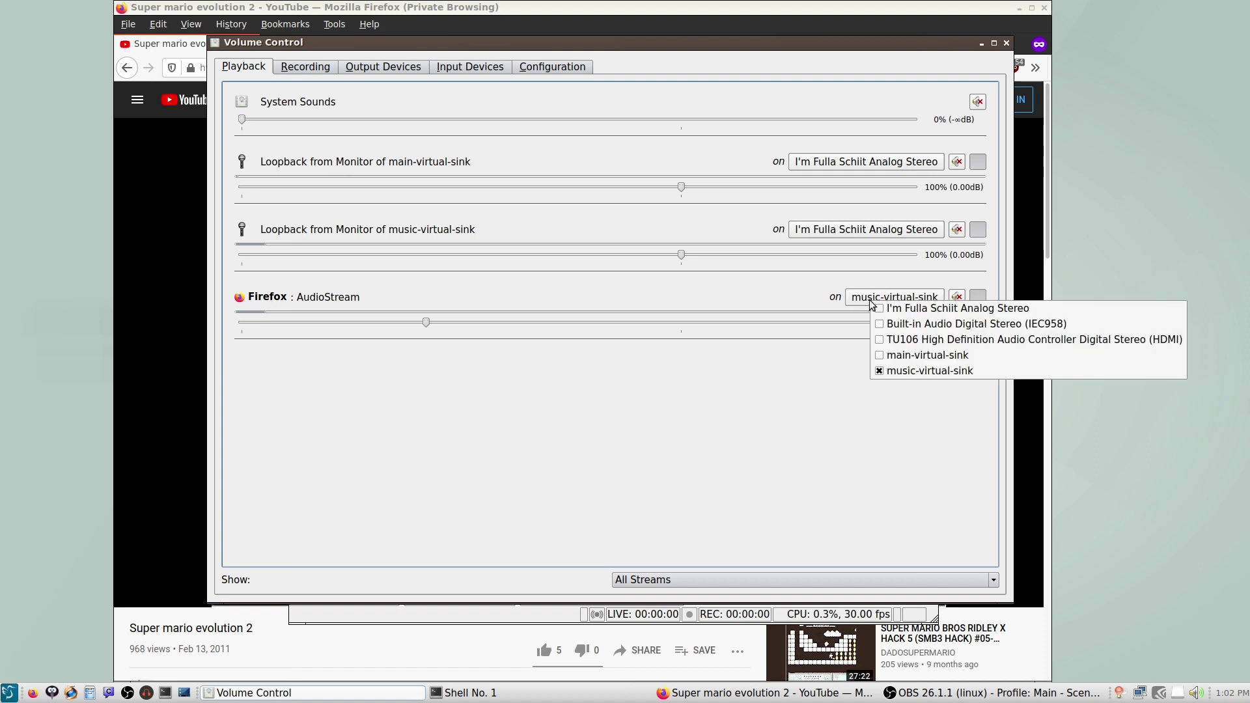
left_click(915, 356)
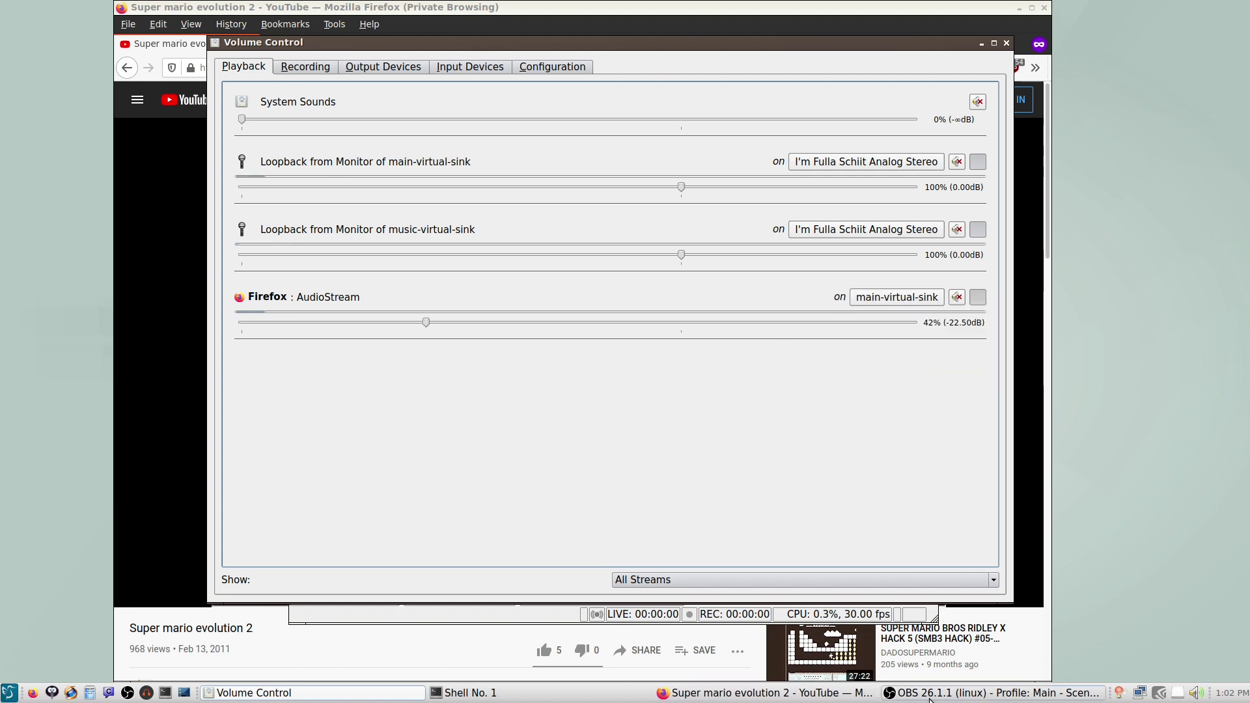
- Bring OBS Studio to the front by minimizing Firefox
left_click(993, 693)
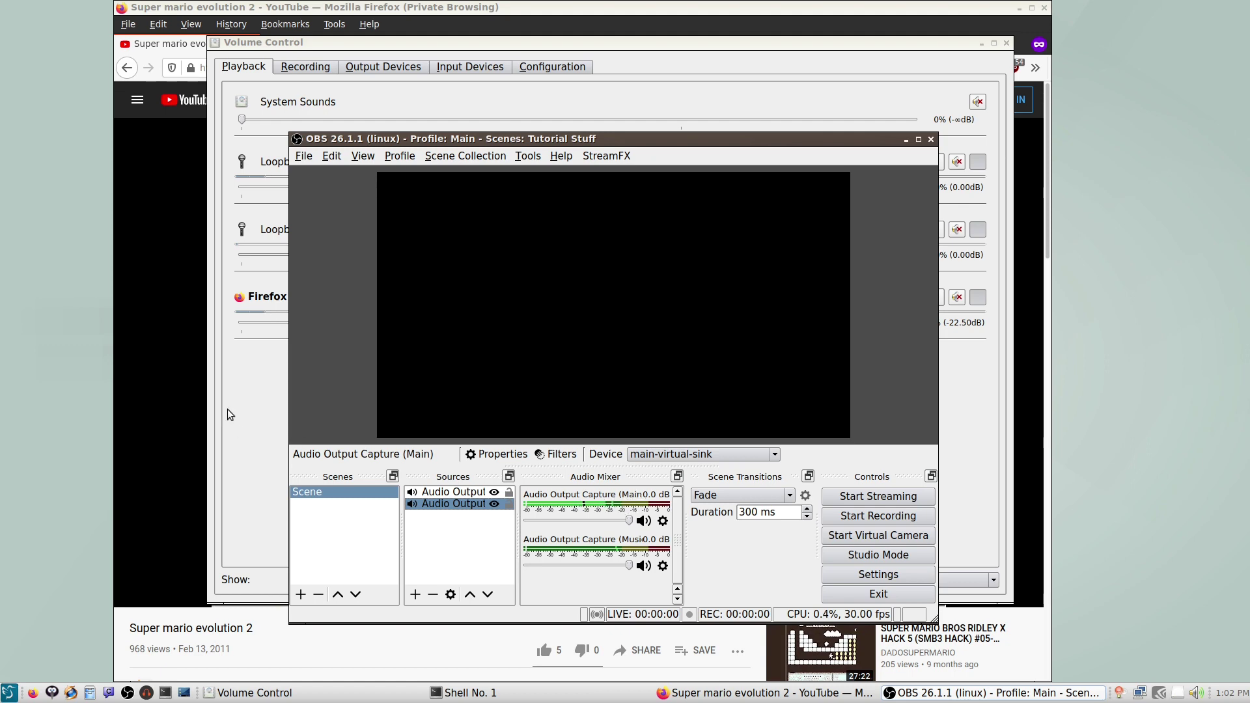
left_click(185, 366)
left_click(1020, 9)
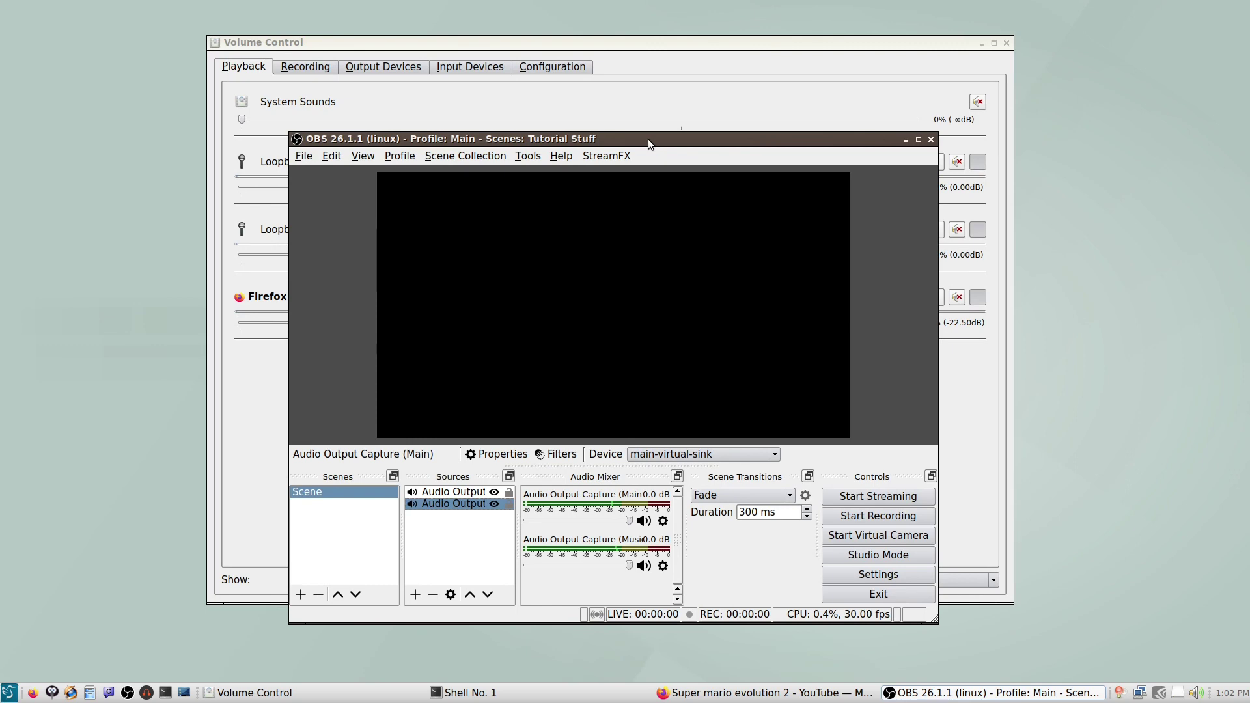
- Maximize OBS and check in the Main capture's Properties that its device is main-virtual-sink
left_click(918, 140)
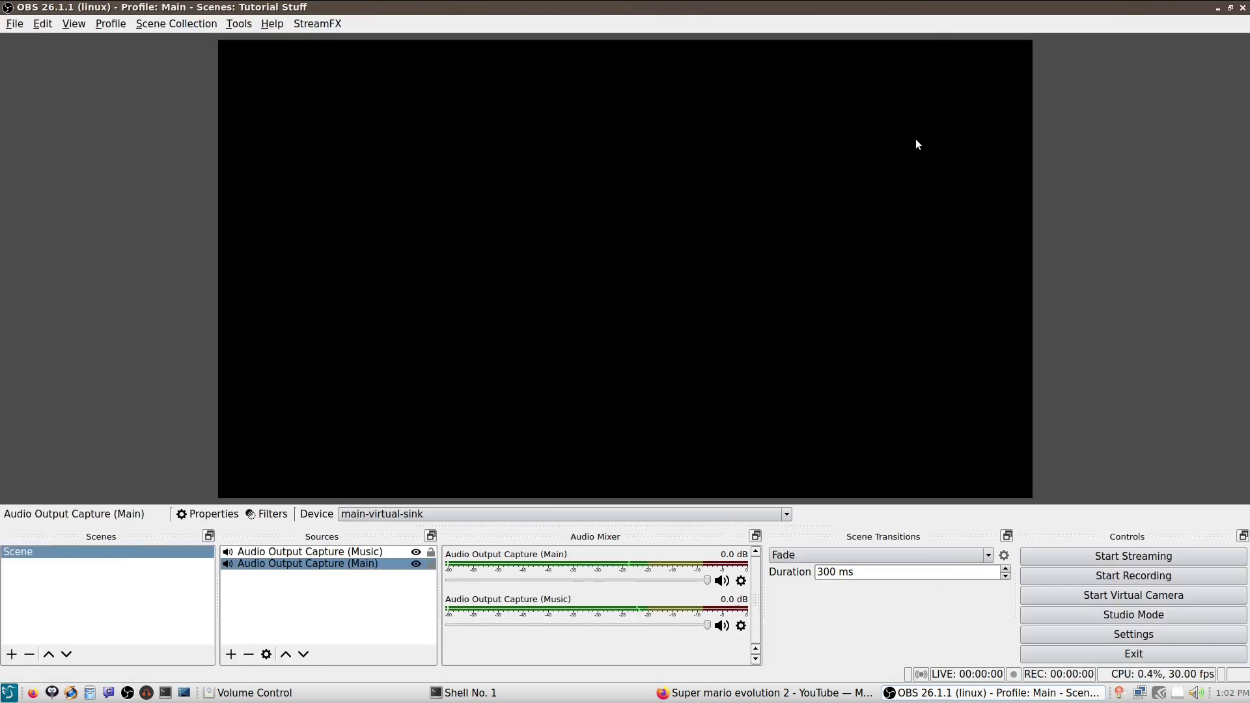
left_click(328, 552)
left_click(343, 563)
right_click(342, 562)
left_click(264, 614)
left_click(267, 654)
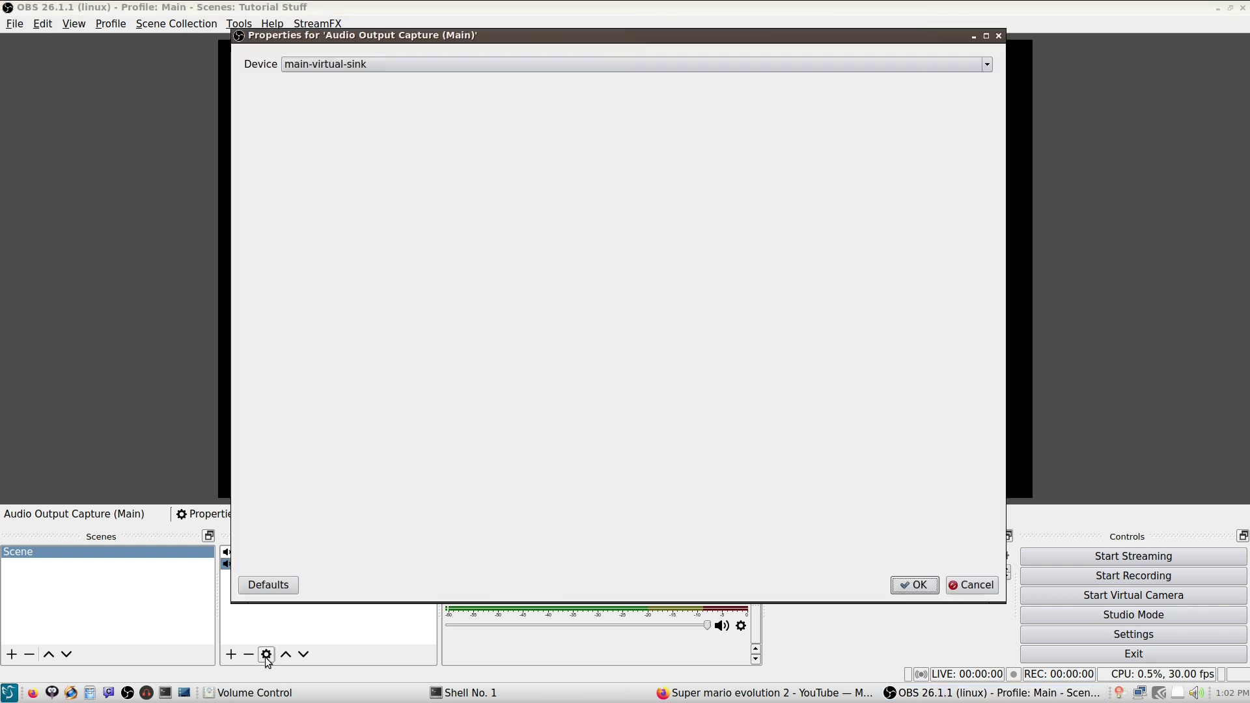
left_click(973, 585)
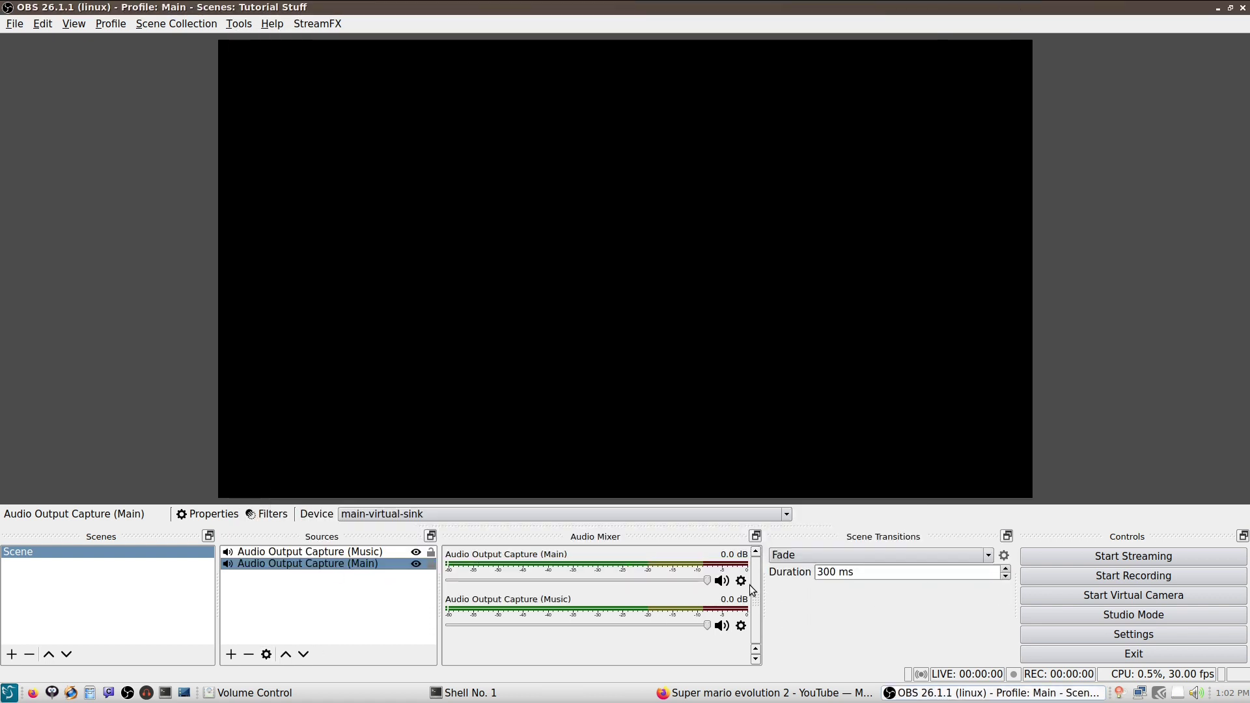
- Open Advanced Audio Properties from the mixer gear and scroll to the Tracks columns
left_click(741, 626)
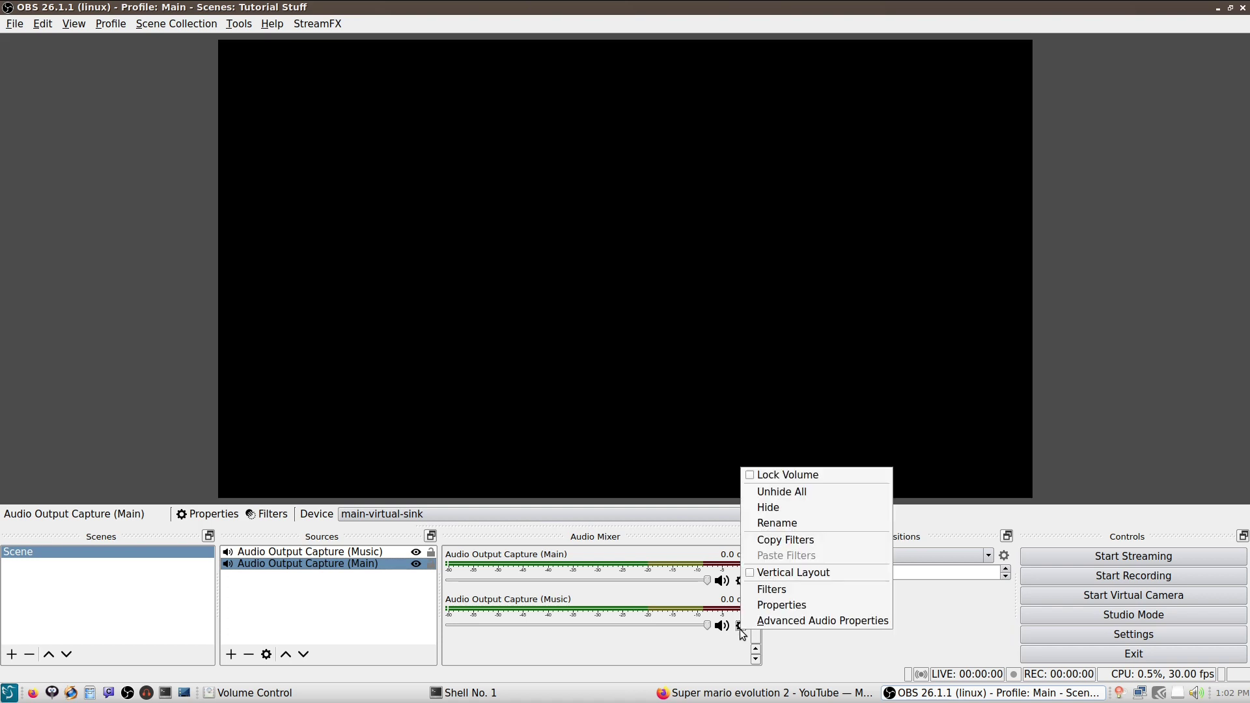
left_click(784, 621)
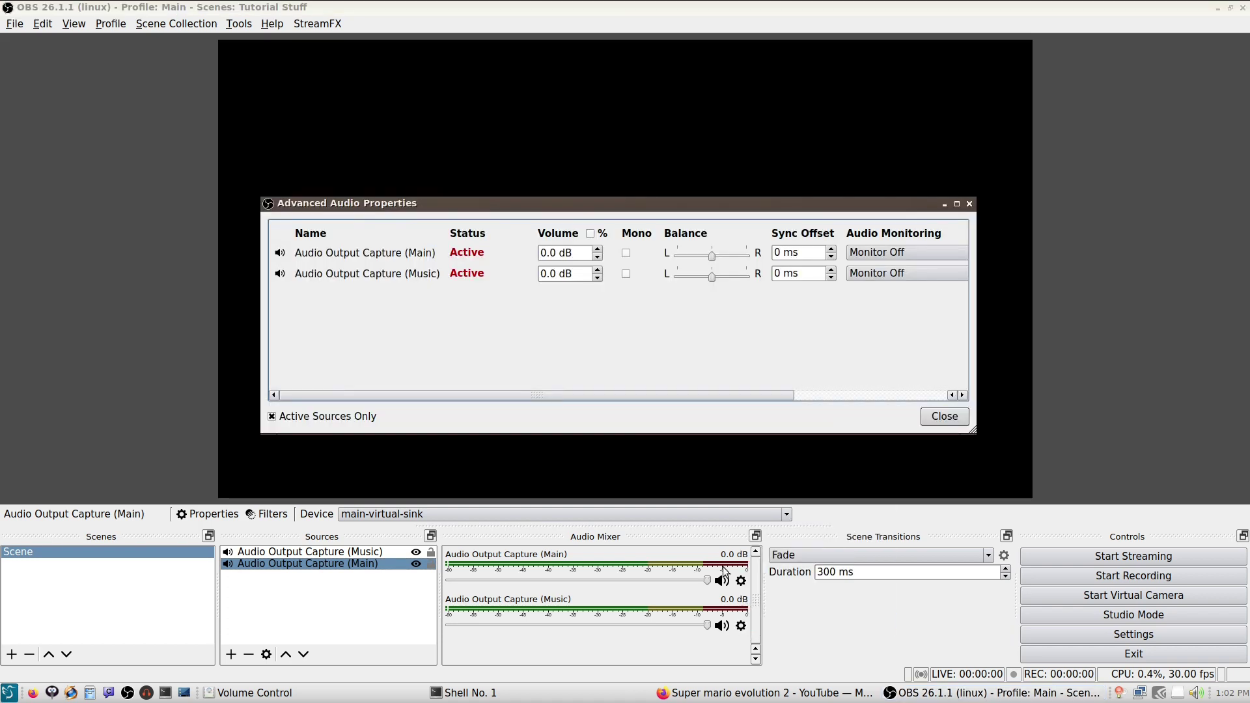
left_click_drag(502, 394, 814, 353)
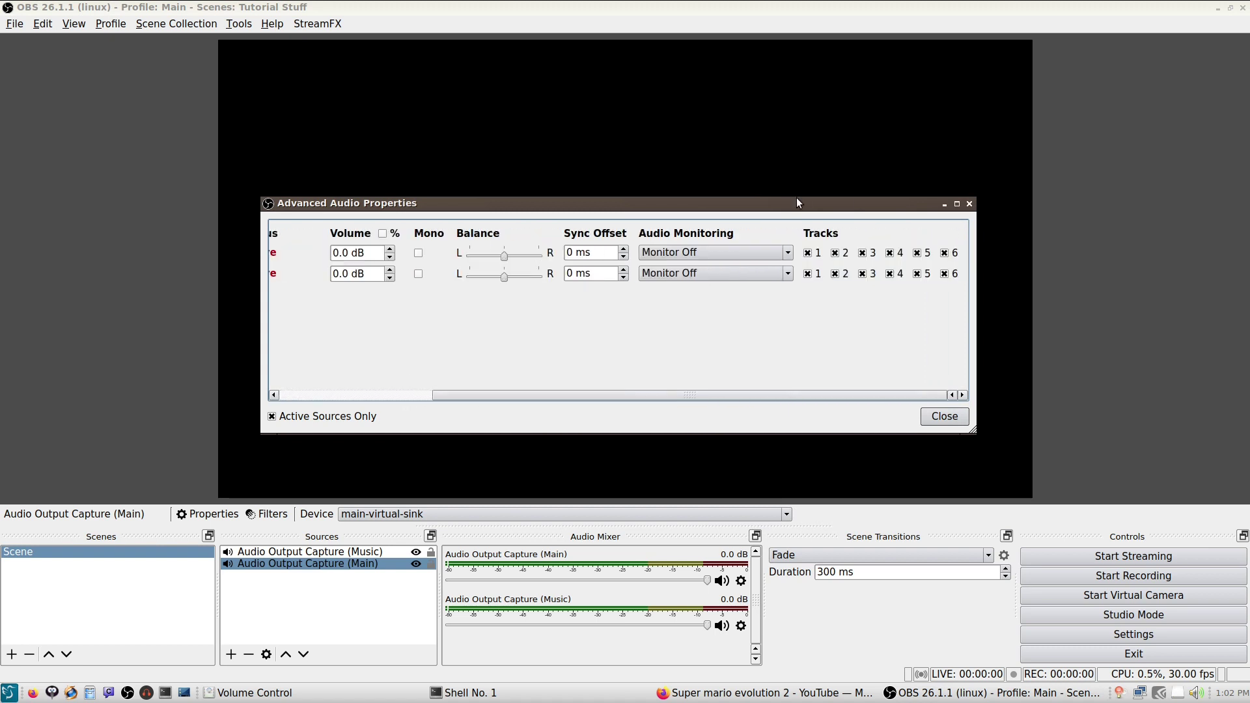
left_click_drag(798, 203, 757, 251)
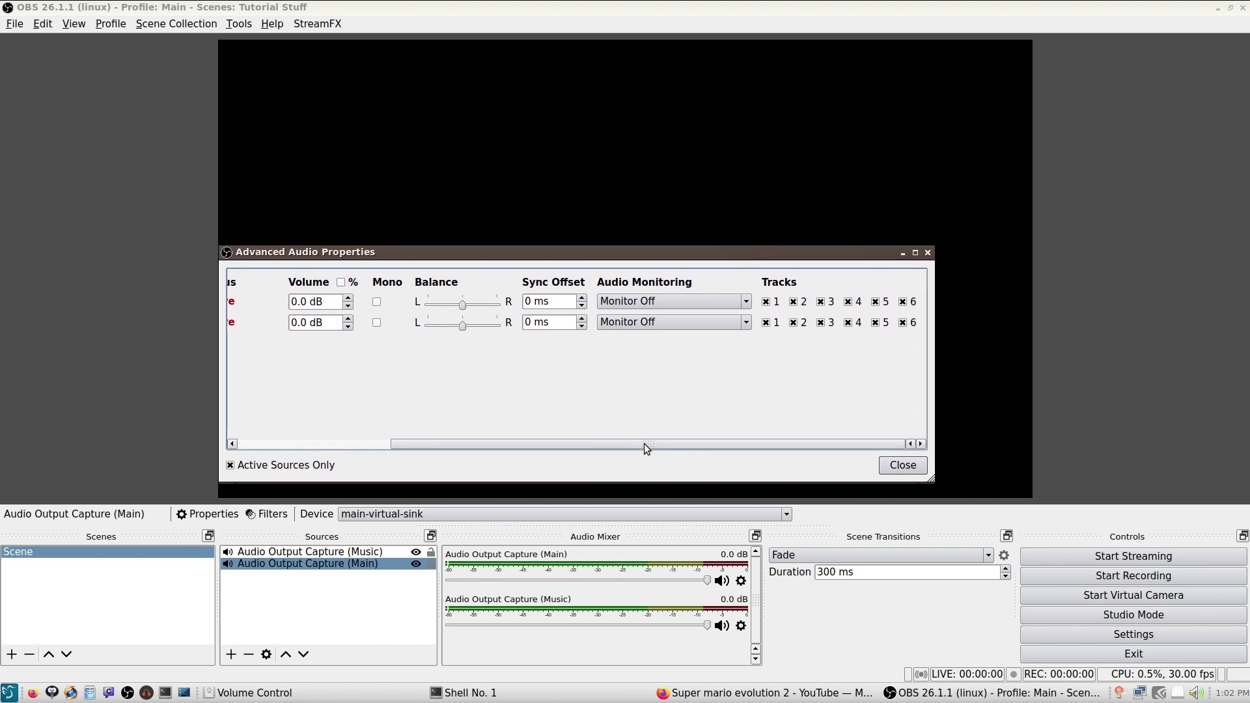
left_click_drag(643, 444, 482, 445)
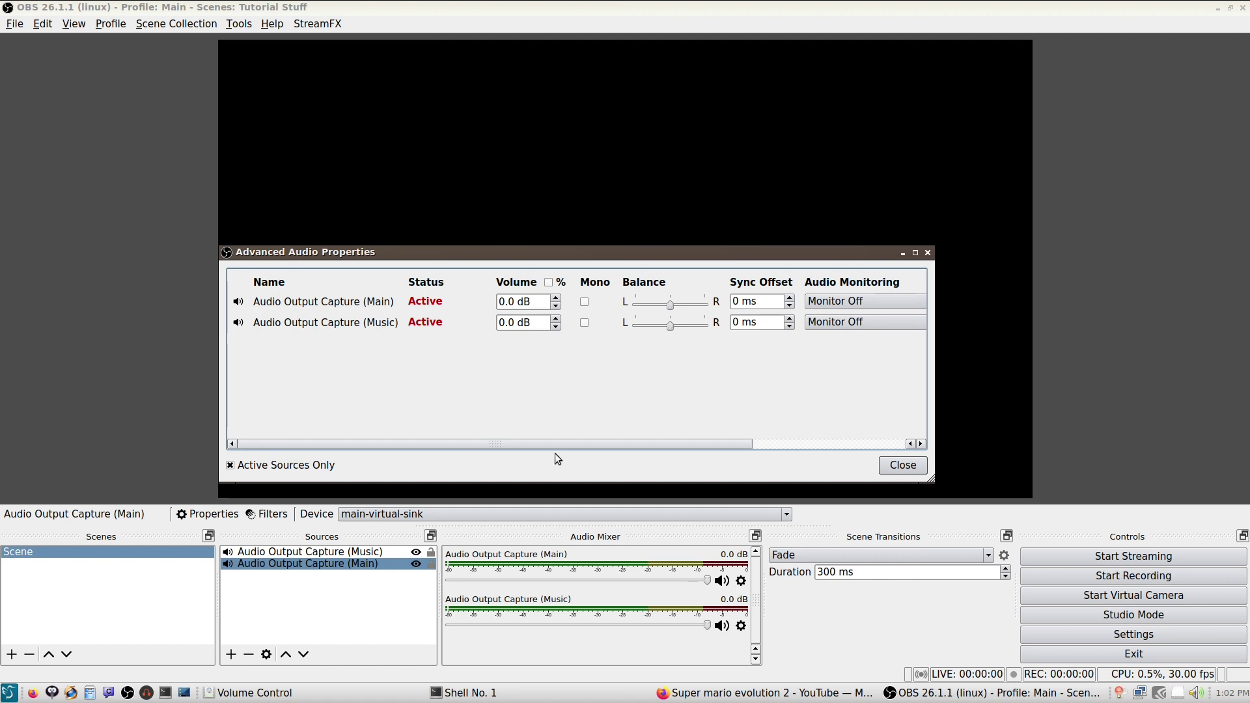
left_click_drag(545, 444, 835, 448)
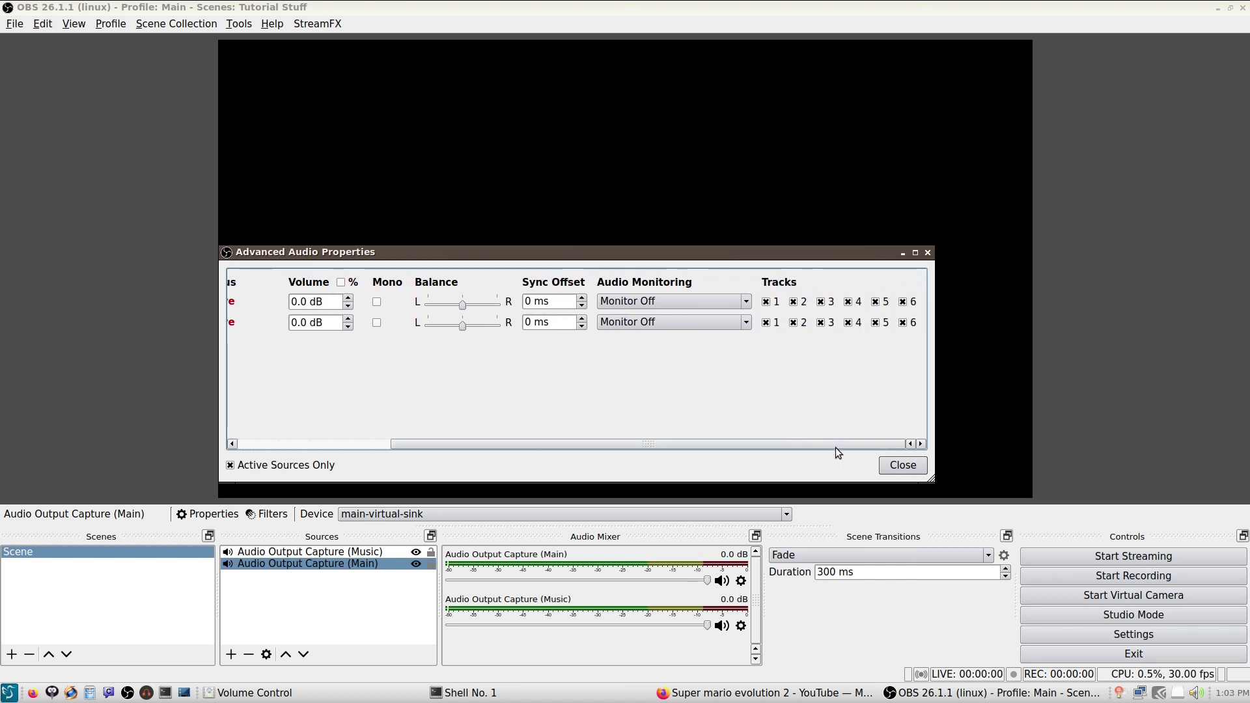
- Uncheck Track 2 for Audio Output Capture (Music), keeping Track 1, and close the dialog
left_click(795, 324)
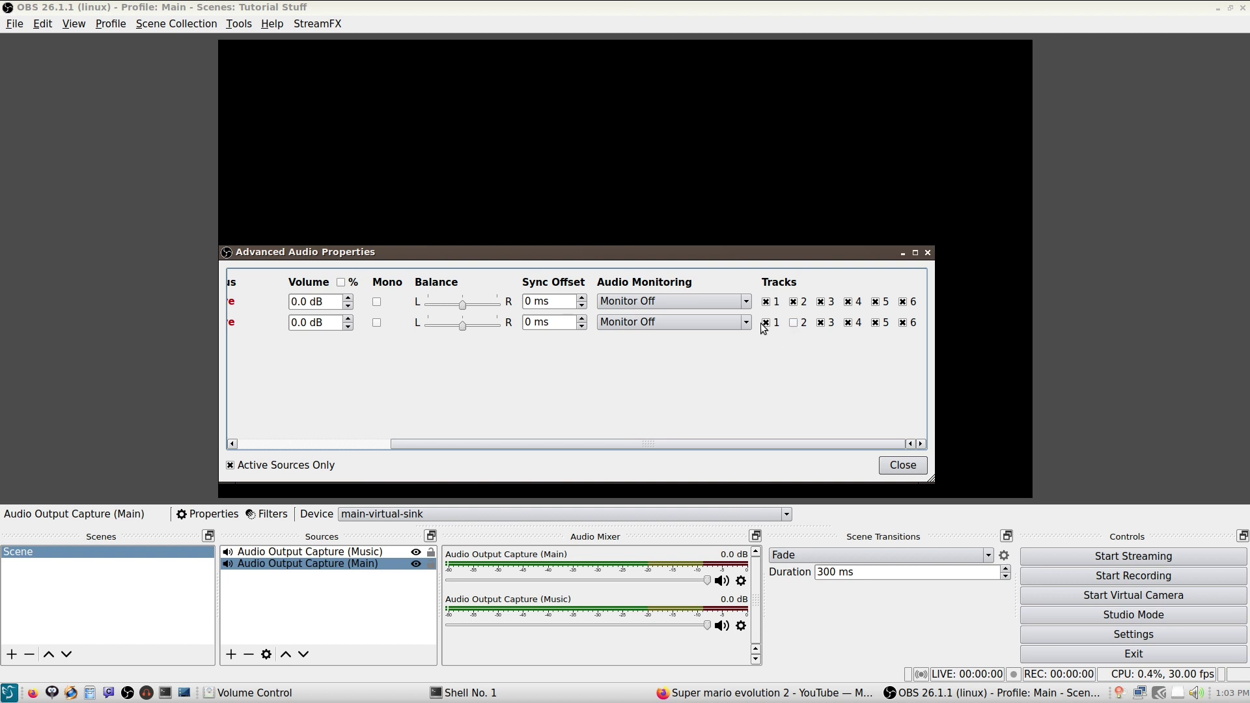
double_click(767, 301)
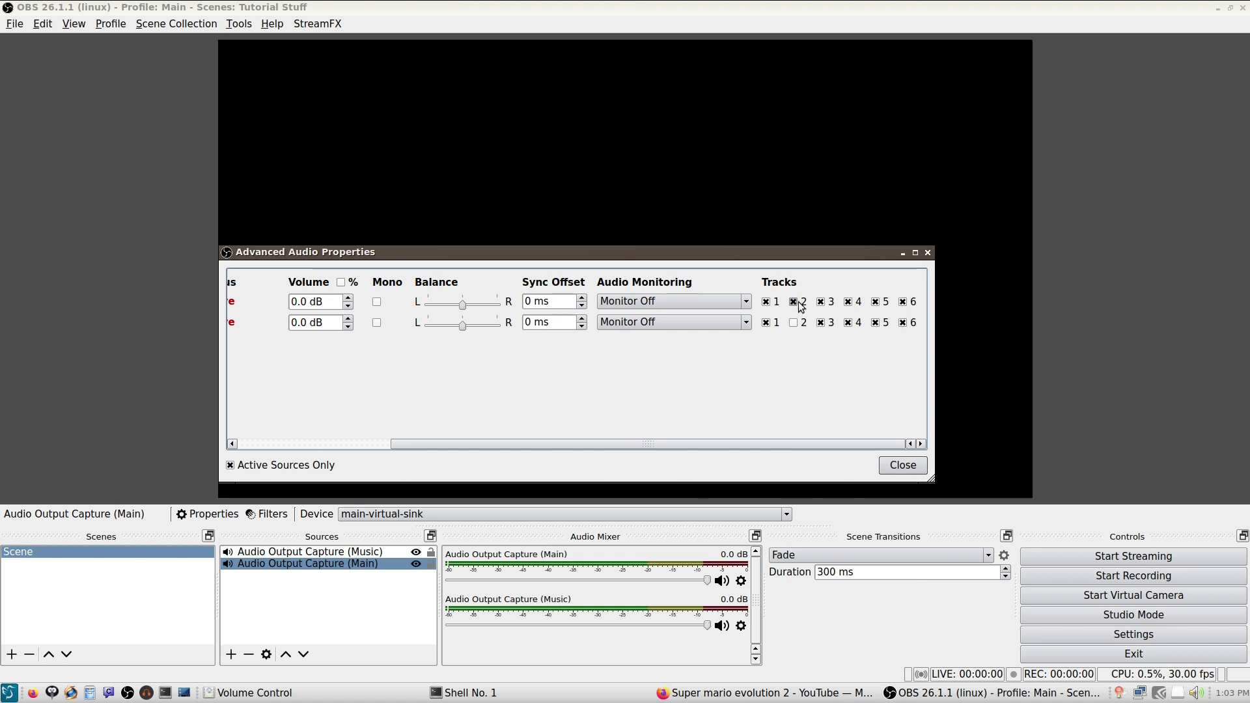
left_click(793, 322)
left_click(767, 322)
left_click(794, 322)
left_click(774, 323)
left_click_drag(779, 440, 488, 438)
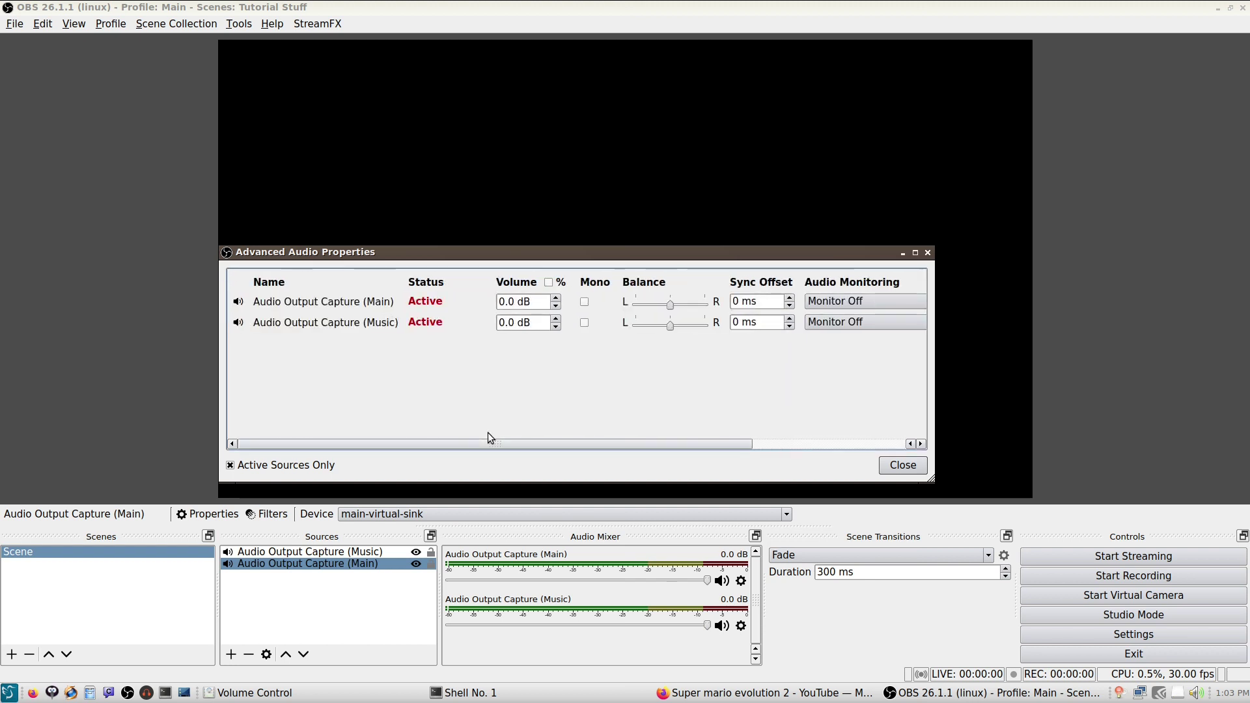
left_click(908, 464)
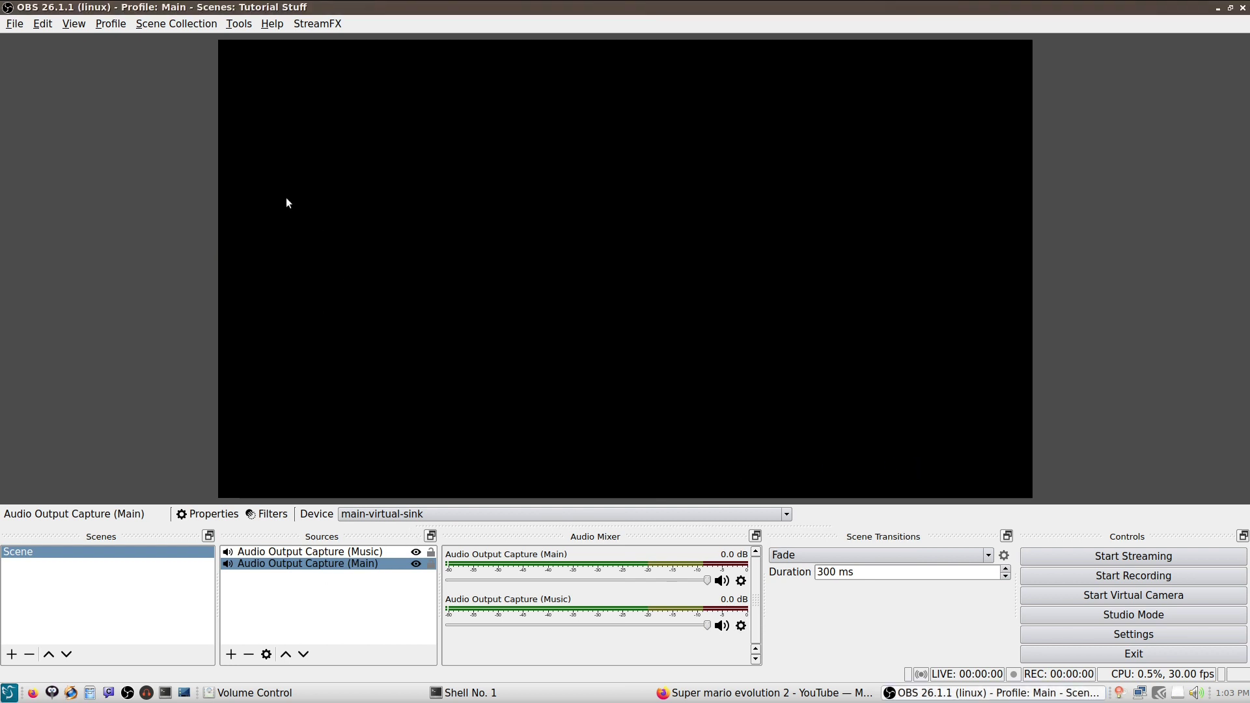
- Confirm Twitch VOD Track (Uses Track 2) is still checked in OBS Output settings, then close with OK
left_click(14, 25)
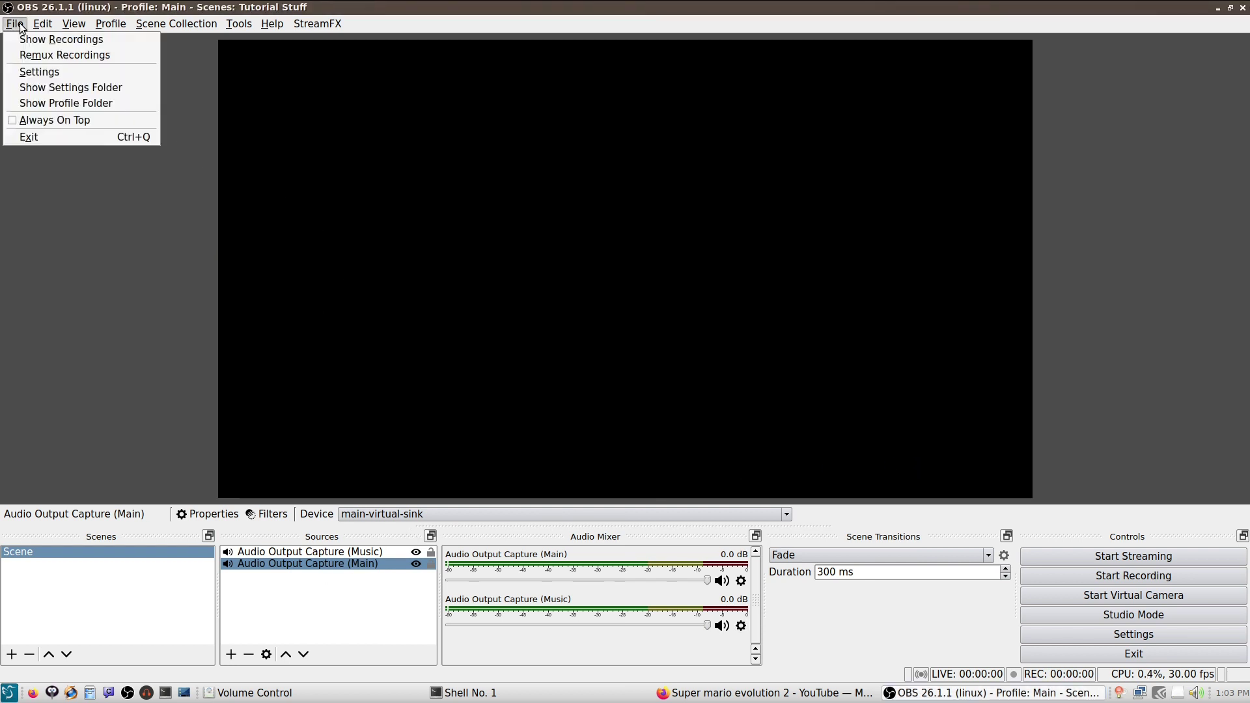
left_click(33, 71)
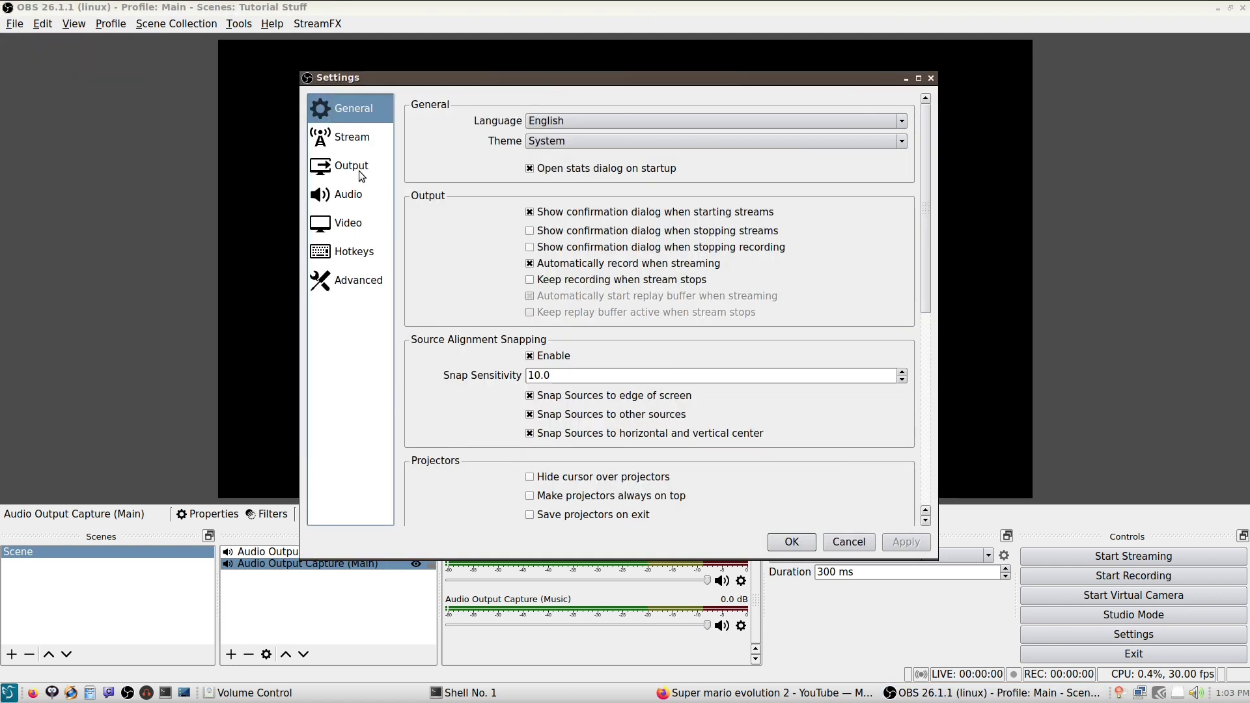
left_click(360, 173)
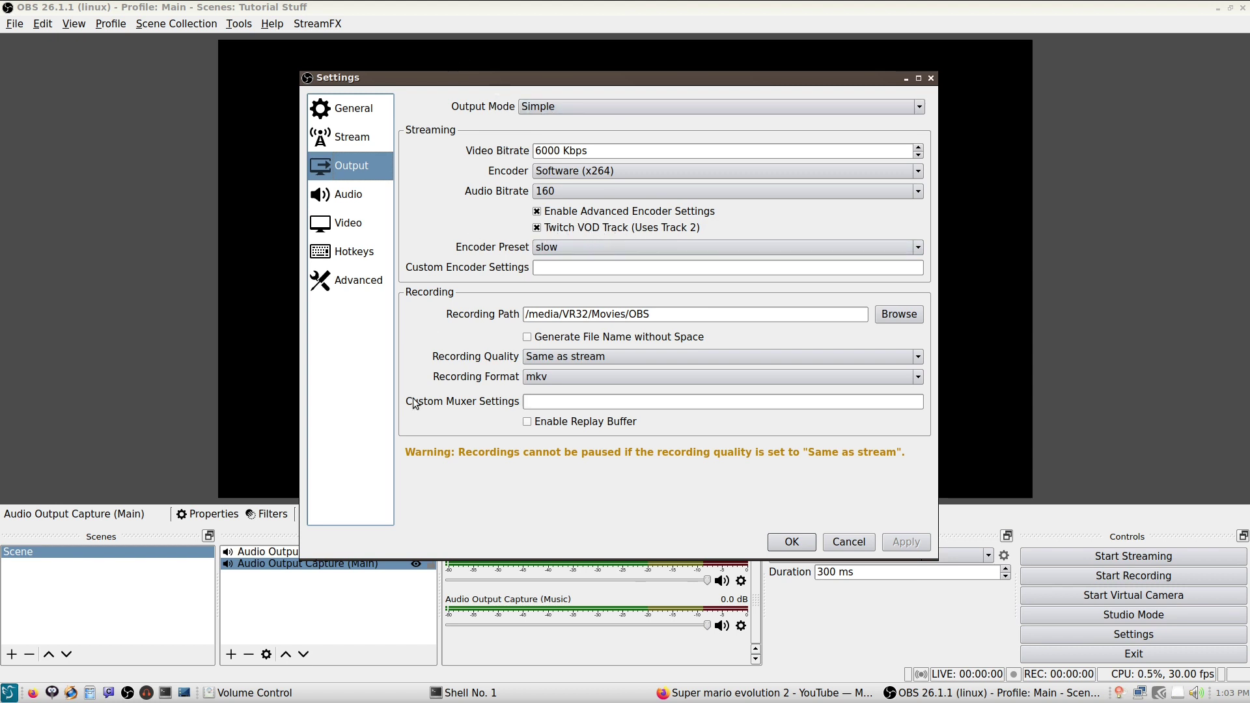
left_click(792, 542)
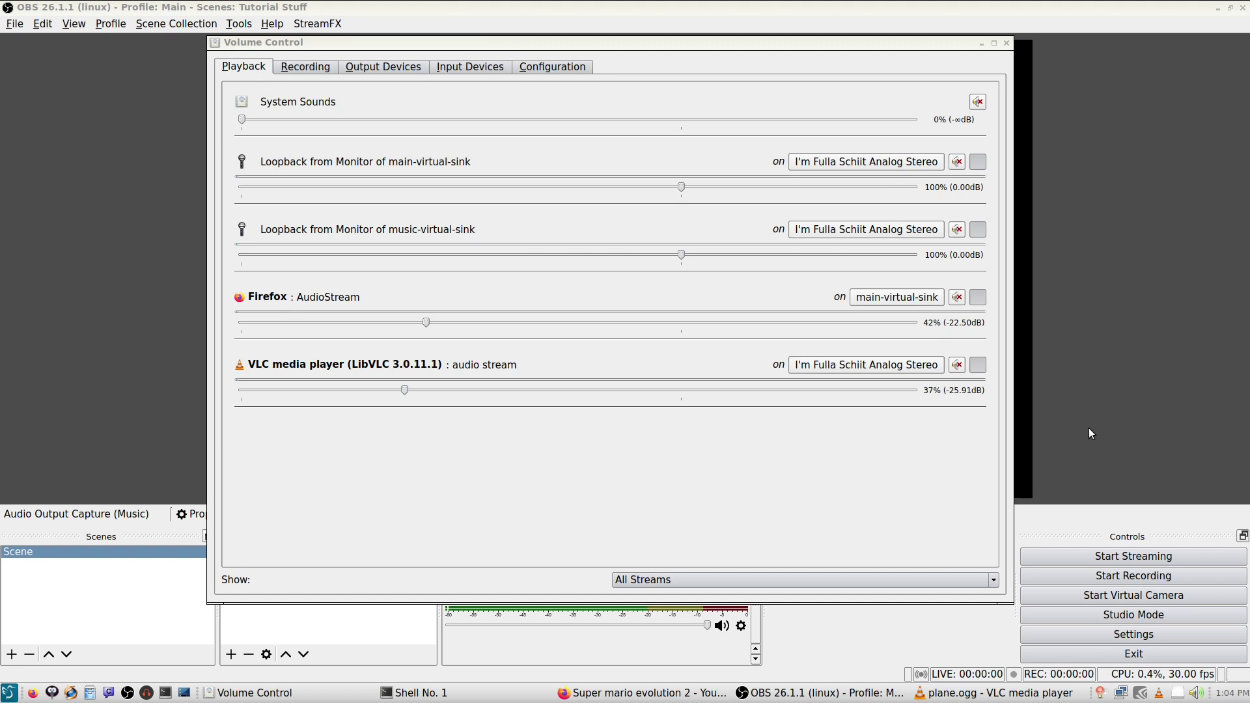
- Play plane.ogg in VLC and route its audio stream to music-virtual-sink
left_click(964, 685)
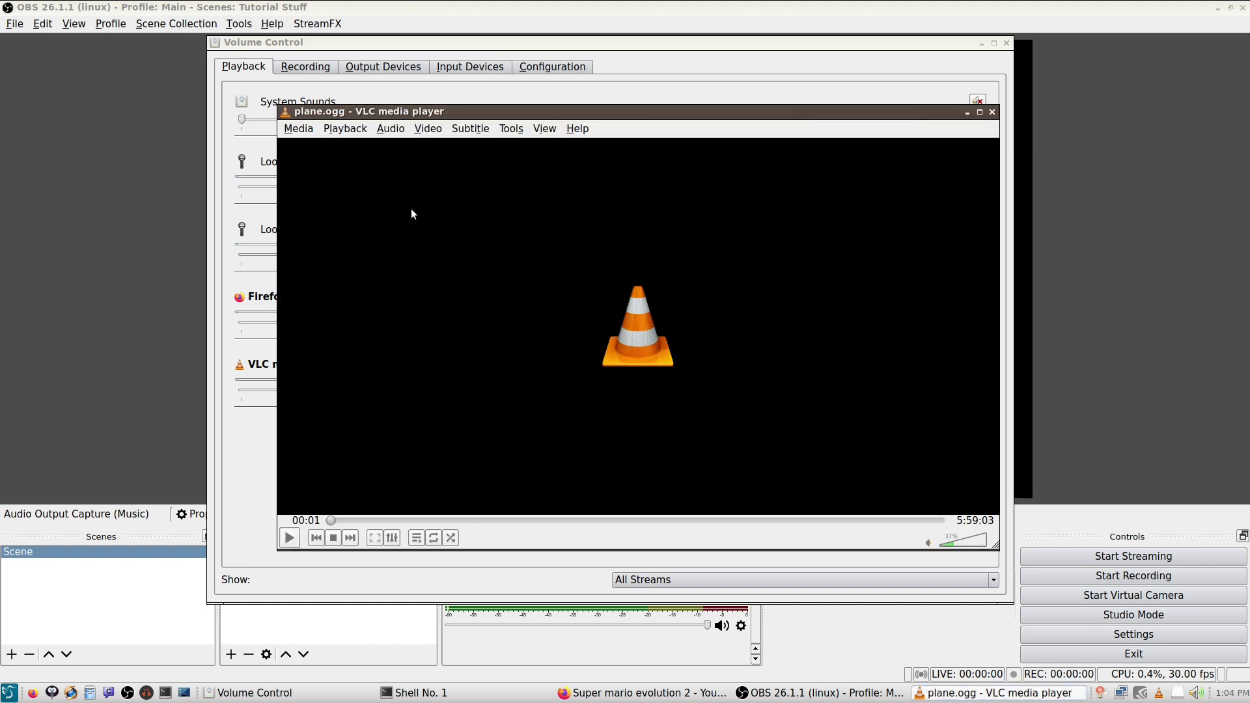
left_click(290, 539)
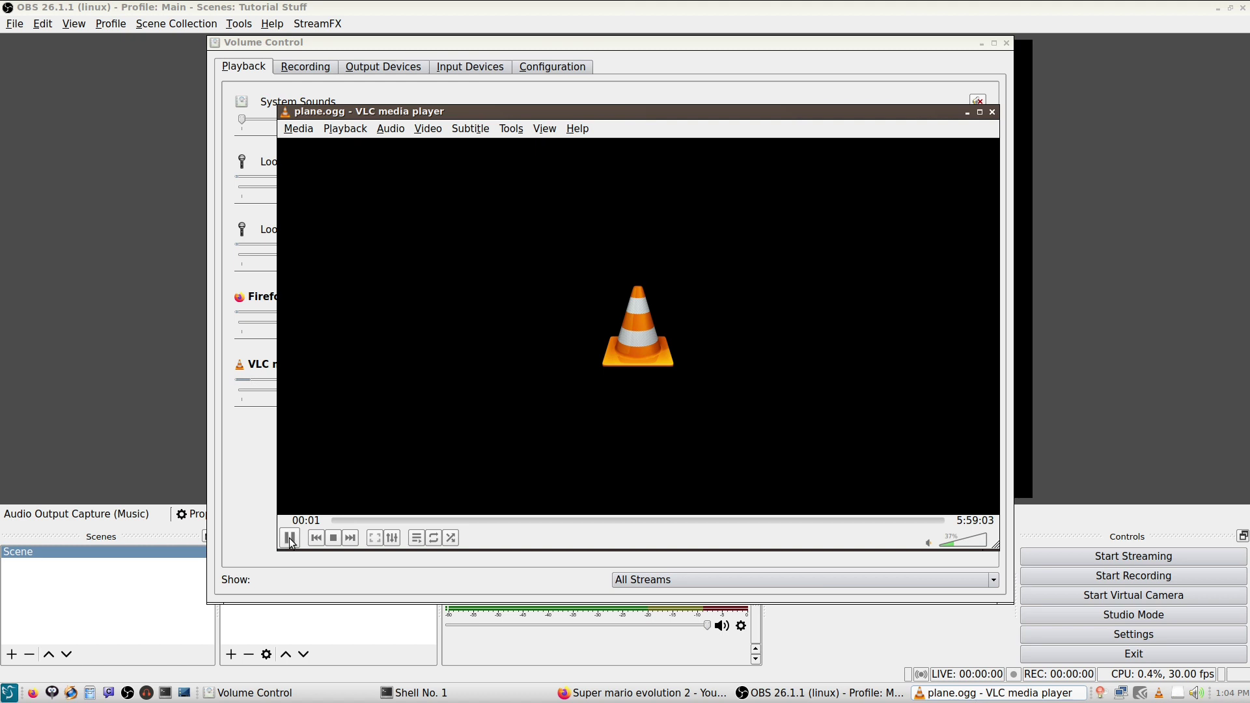
left_click(968, 112)
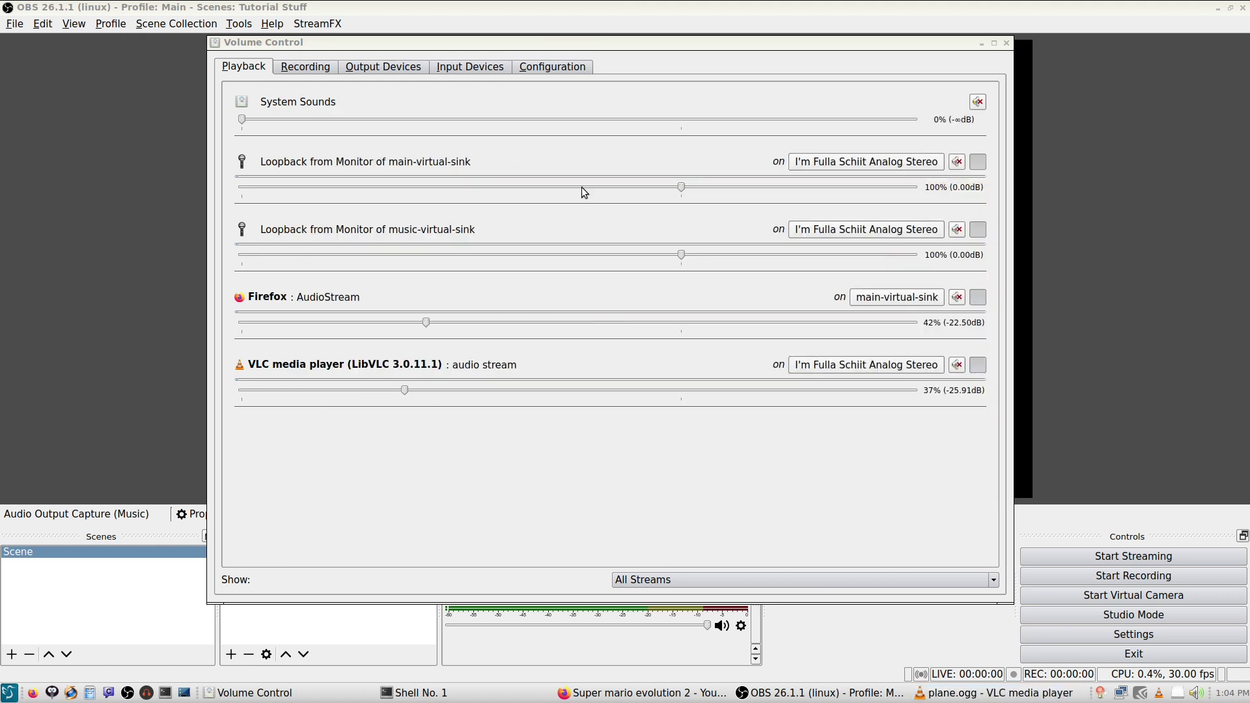
left_click(483, 415)
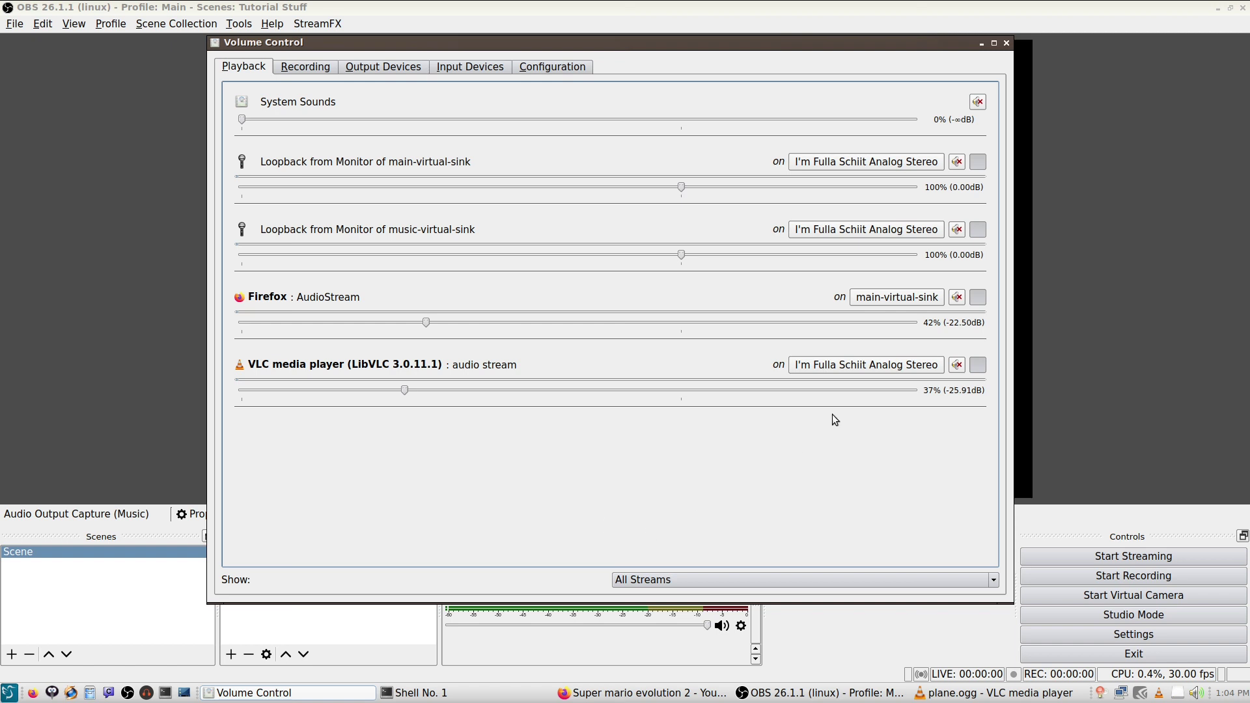
left_click(819, 360)
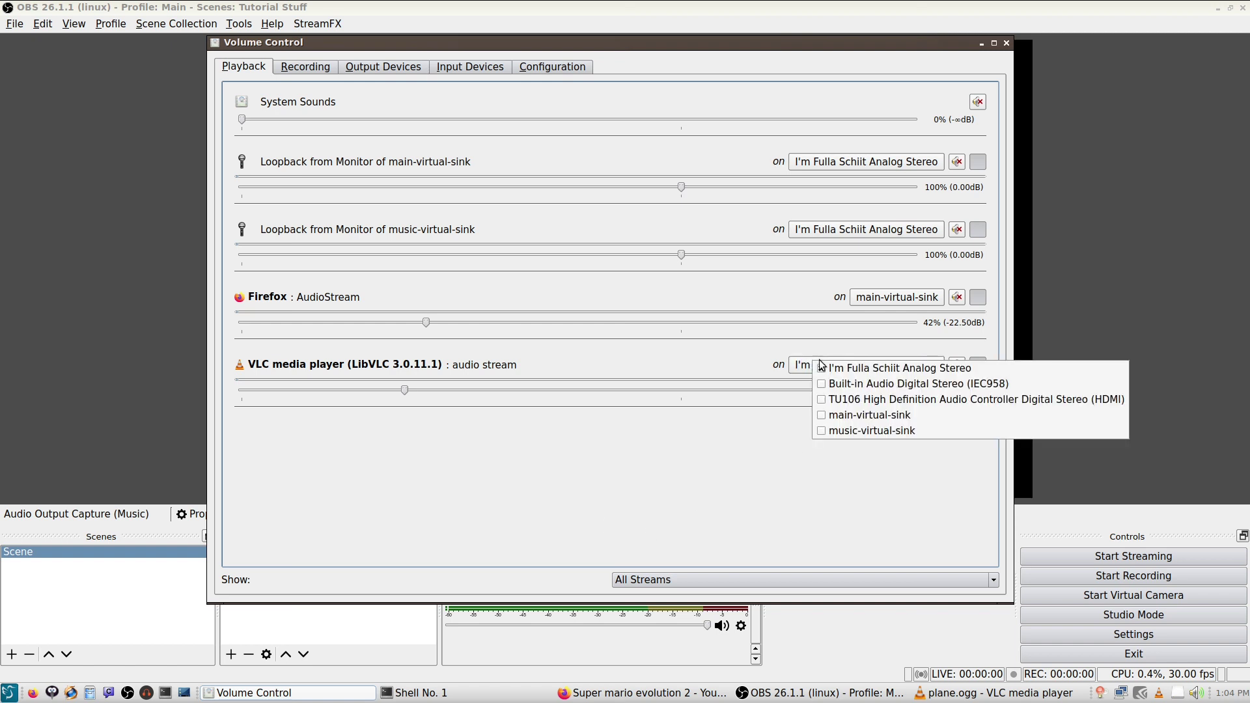
left_click(842, 431)
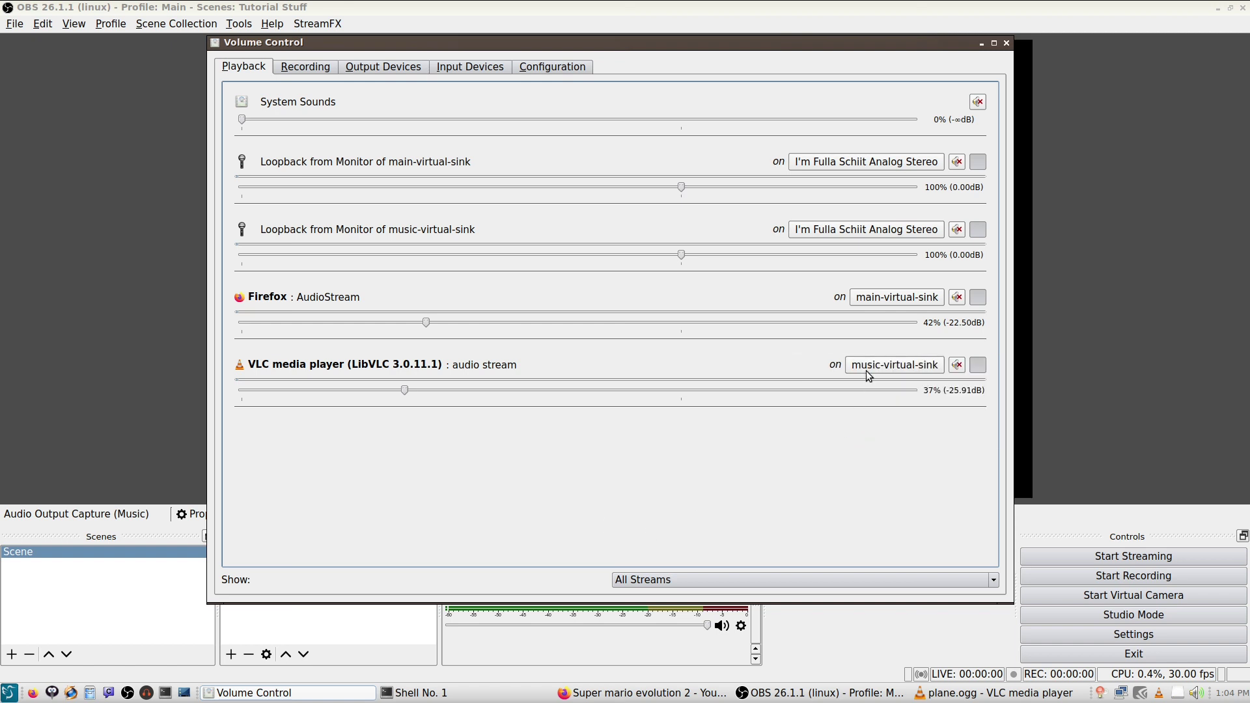
- Check Firefox's output device and leave it on main-virtual-sink
left_click(866, 298)
left_click(979, 351)
left_click(871, 302)
left_click(779, 306)
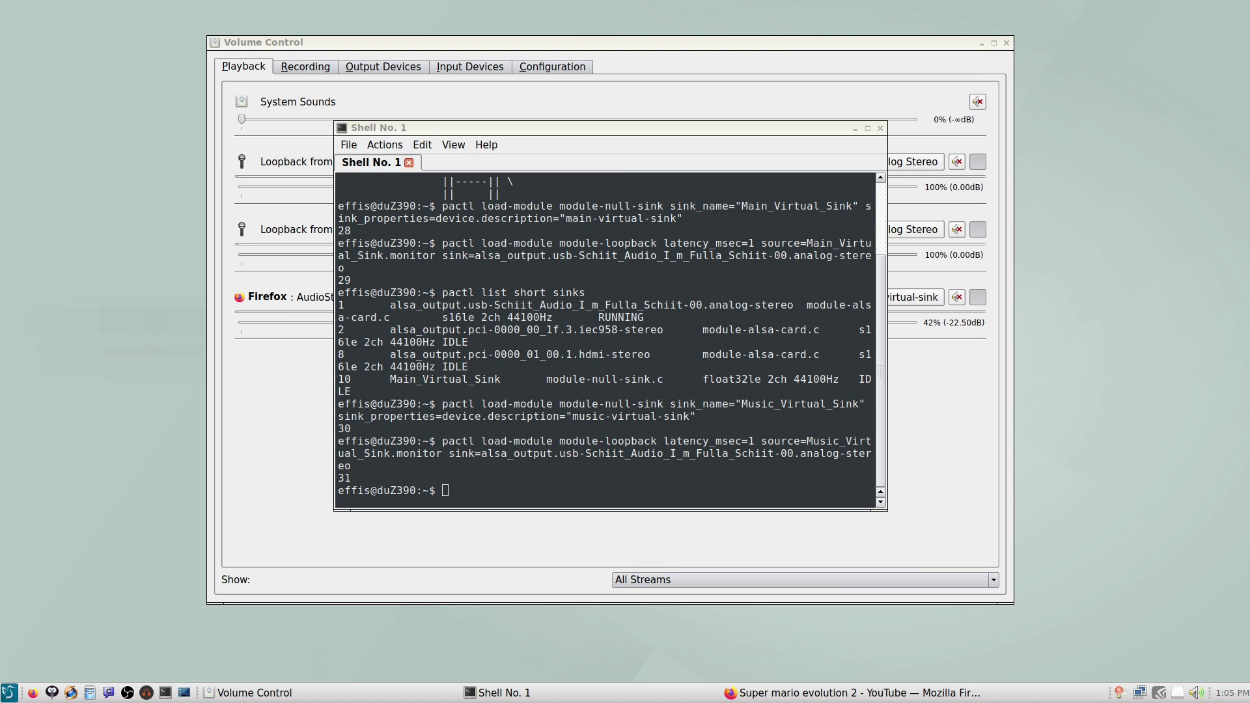
- Enter pacmd unload-module in the terminal and locate module numbers 28, 30 and 31 in the output
left_click(695, 455)
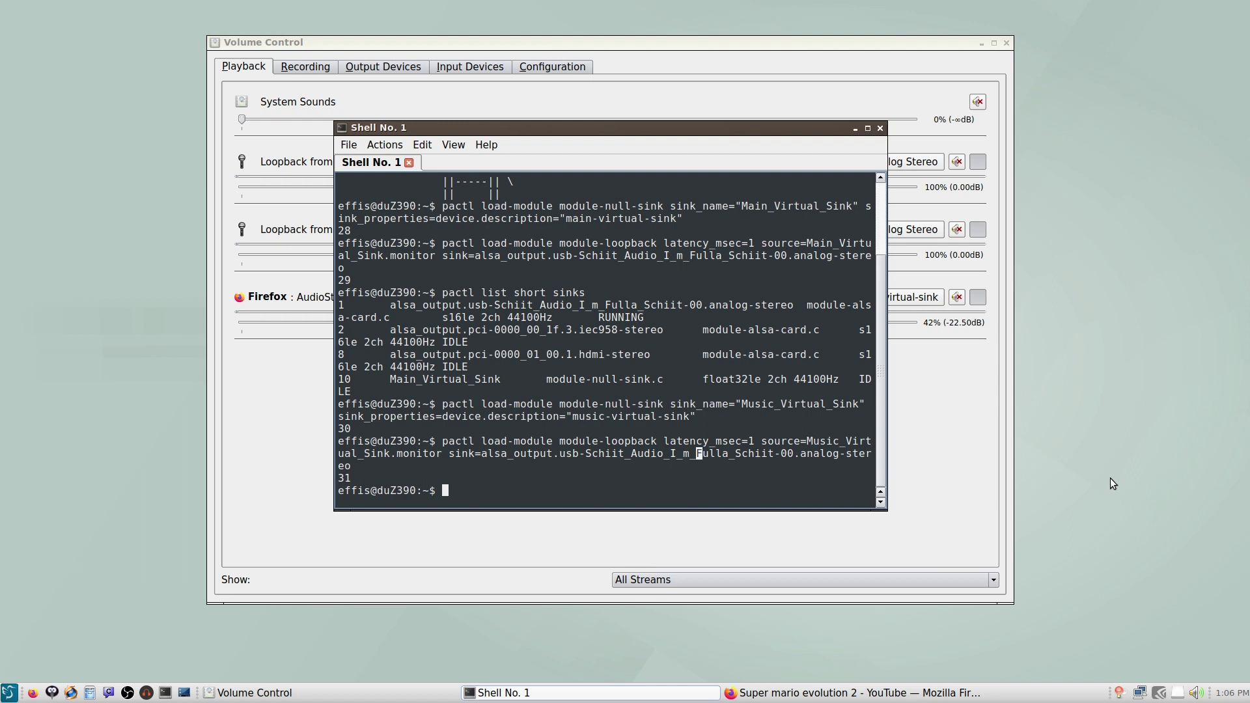
type("pacmd unload-module")
left_click_drag(337, 478, 359, 478)
left_click_drag(358, 429, 338, 429)
left_click(367, 358)
left_click_drag(358, 281, 338, 281)
left_click_drag(356, 231, 339, 231)
left_click_drag(357, 281, 338, 281)
left_click_drag(357, 428, 338, 428)
left_click_drag(358, 478, 338, 478)
left_click(670, 472)
- Unload module 28, then check Firefox's output device in Volume Control without changing it
type("28")
key("Return")
left_click(884, 163)
left_click(884, 163)
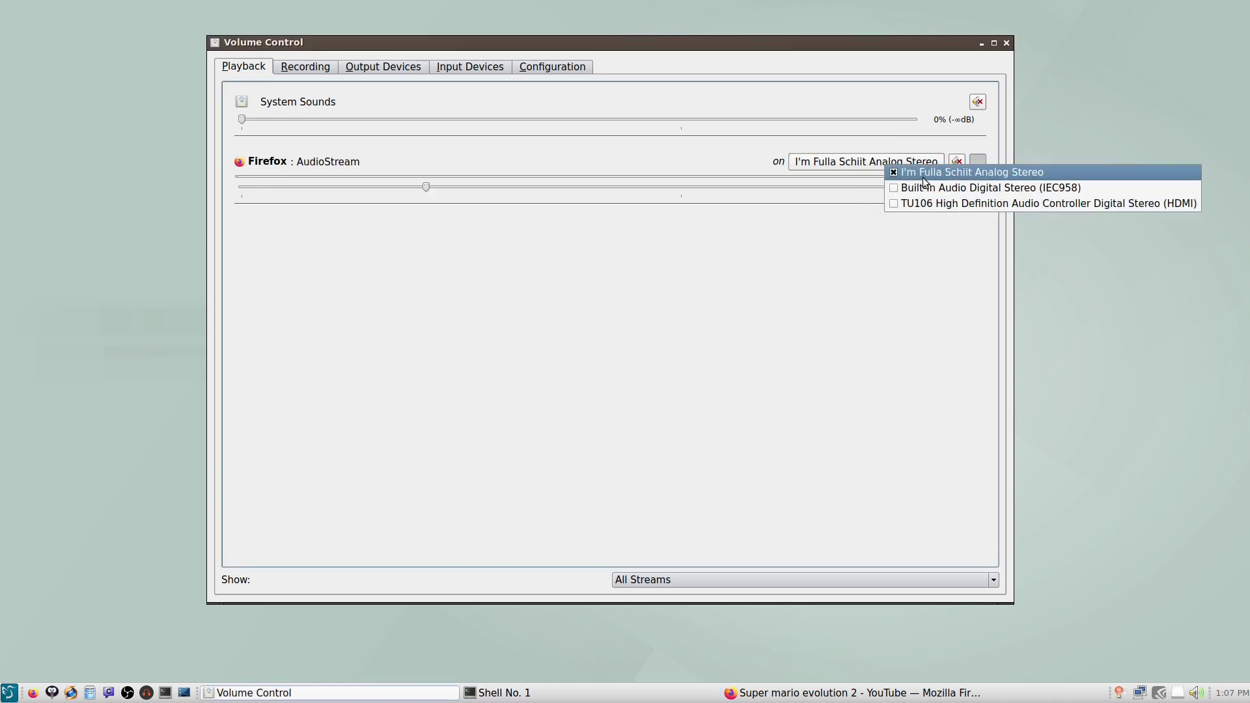
left_click(657, 340)
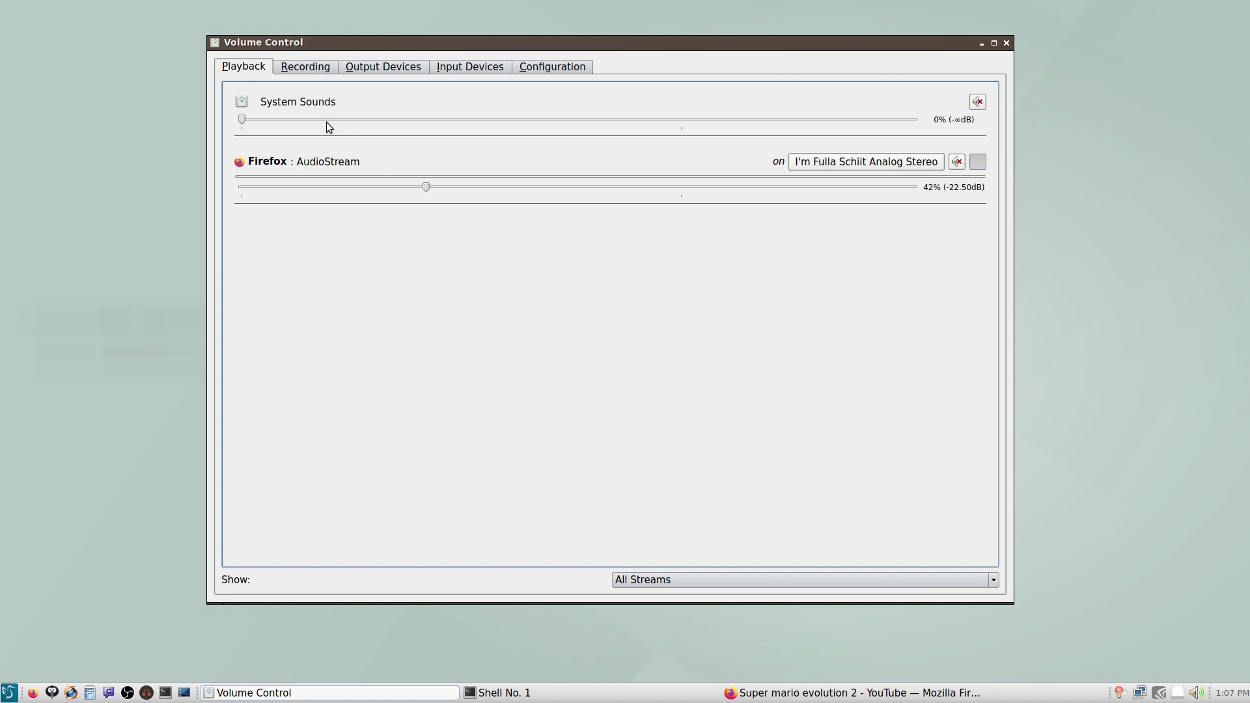
left_click(504, 692)
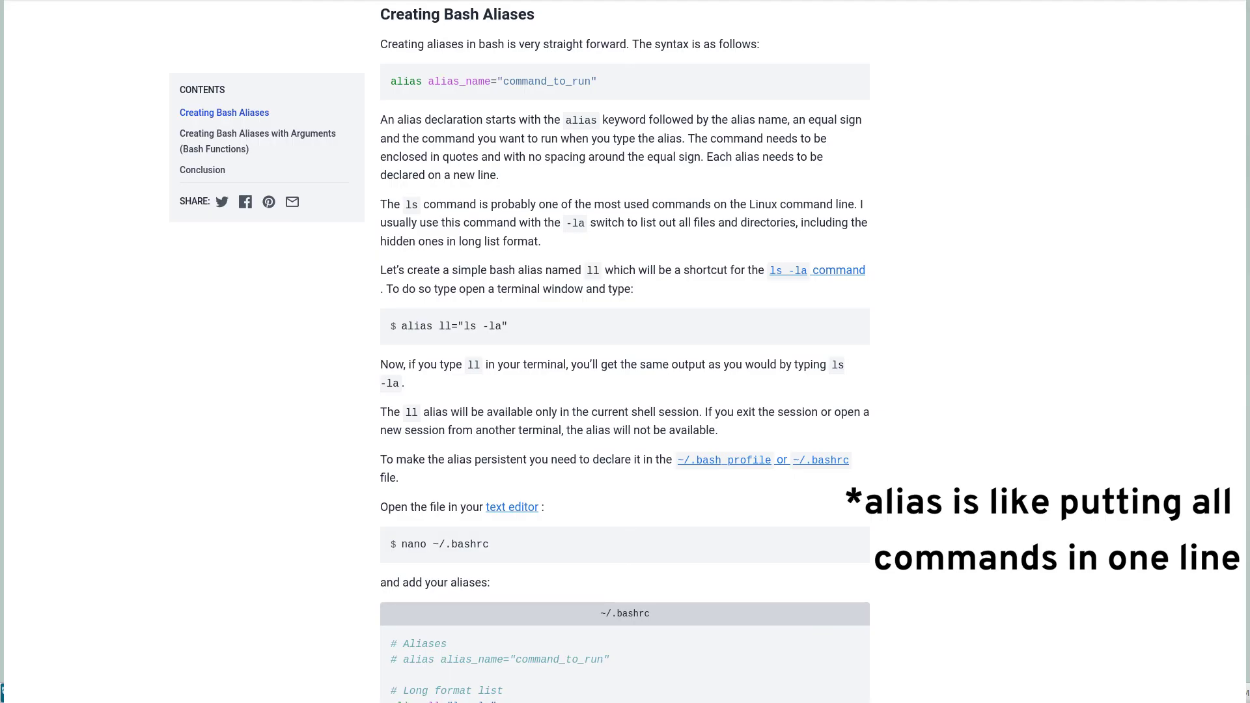
- Scroll through the Creating Bash Aliases article to read the alias syntax
scroll(625, 352, "down", 6)
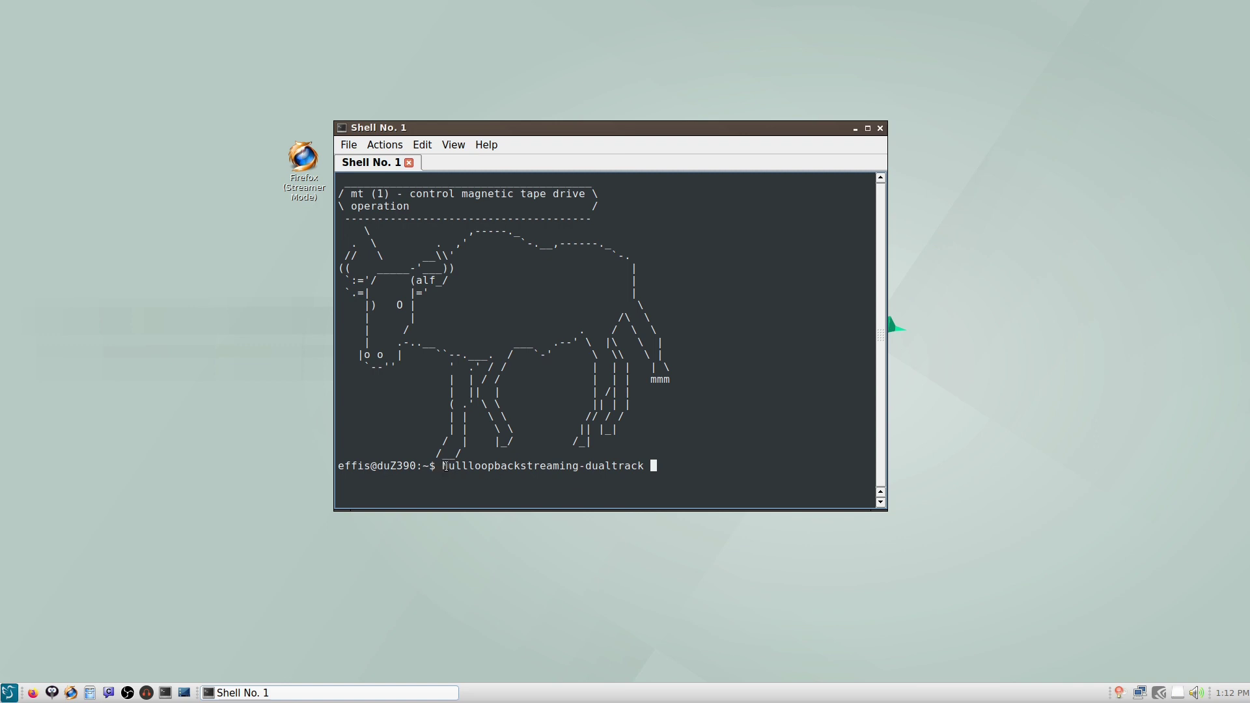
- Run the Nullloopbackstreaming-dualtrack alias, loading modules 34–37, and switch to Volume Control
key("Return")
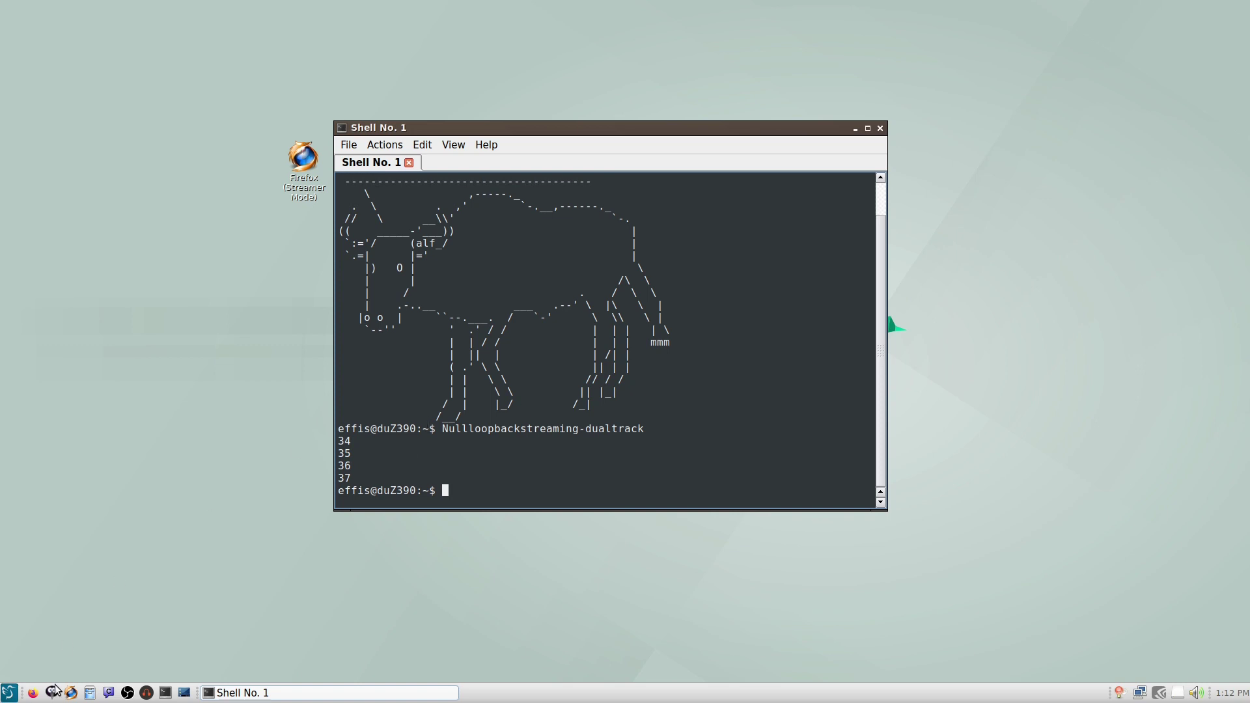
left_click(295, 444)
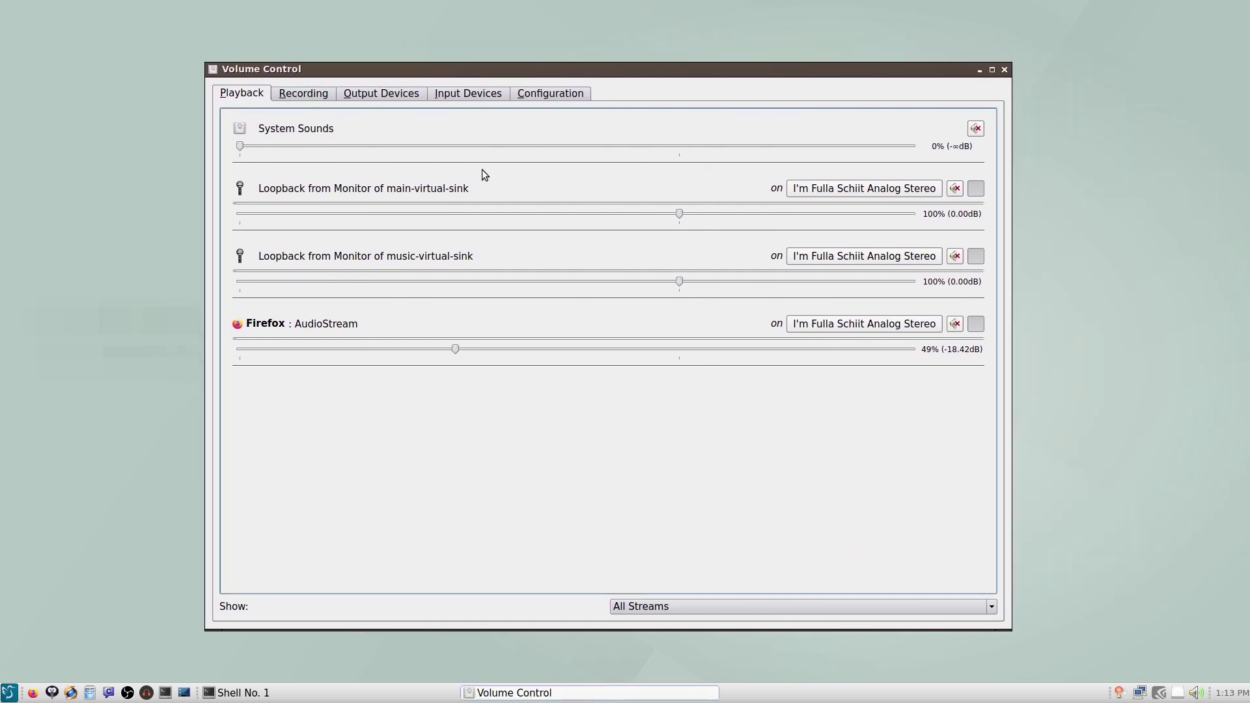
- Check Firefox's output device and the system master volume, setting Firefox to main-virtual-sink
left_click(890, 326)
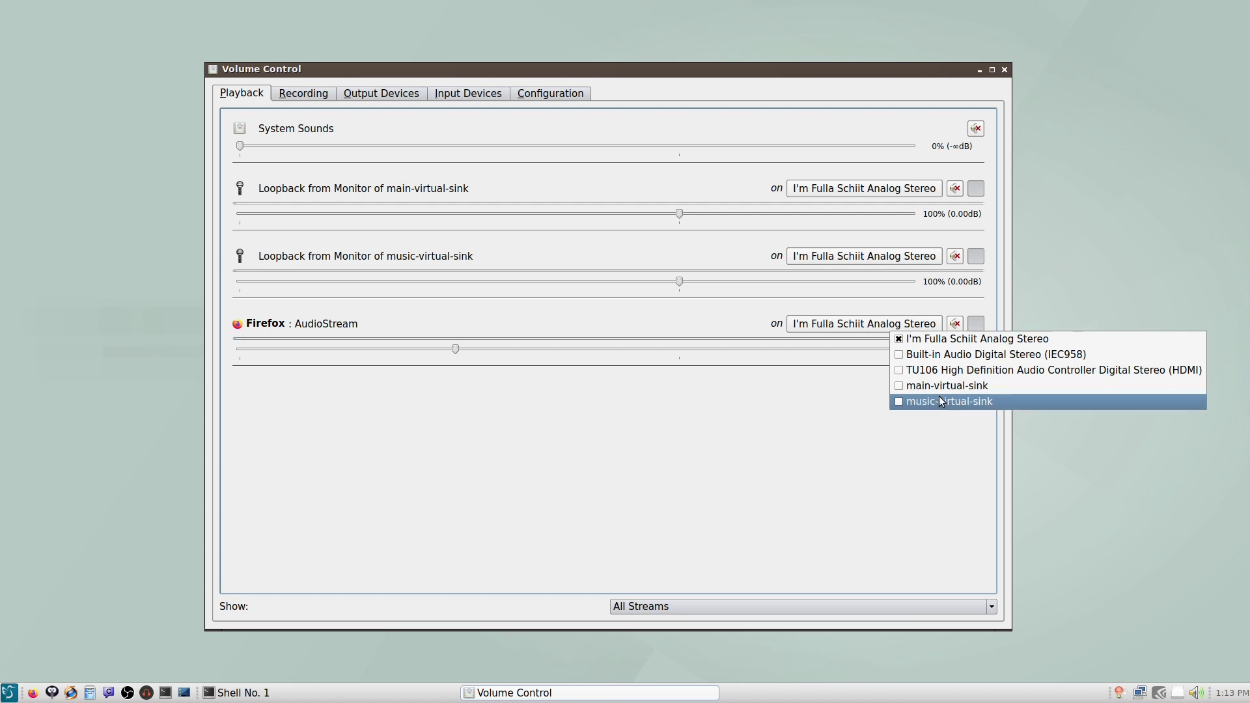
left_click(758, 440)
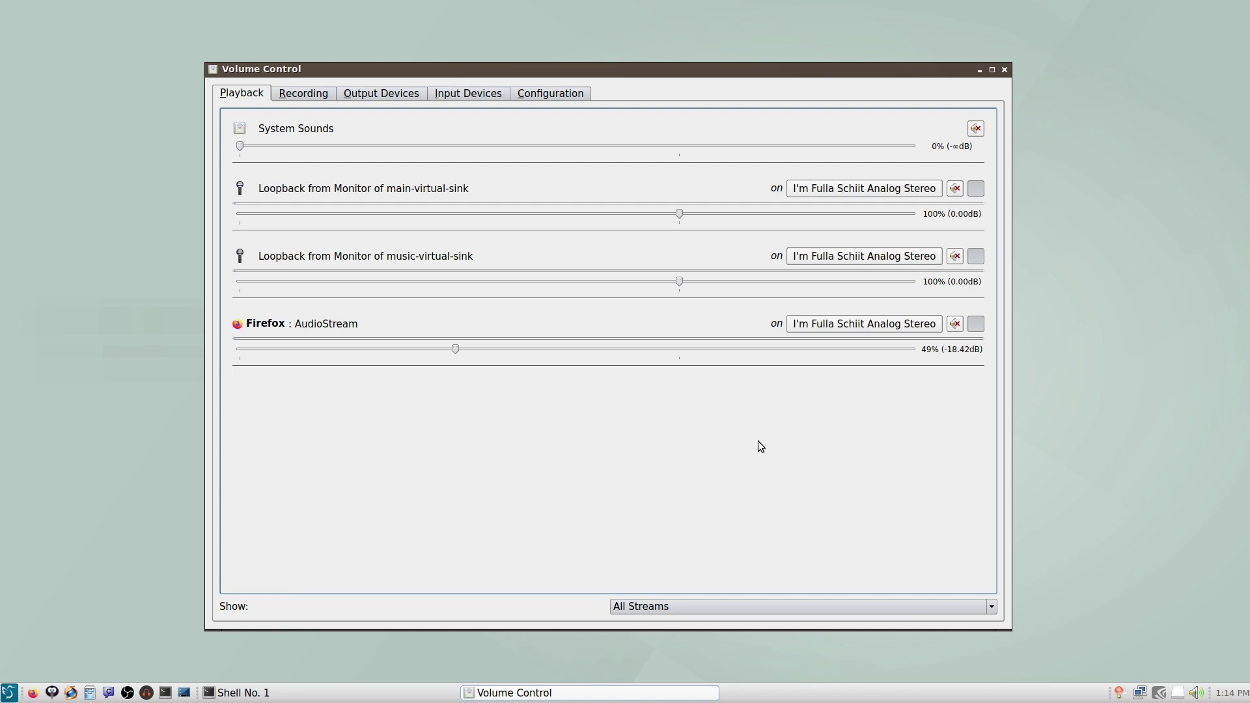
left_click(1196, 692)
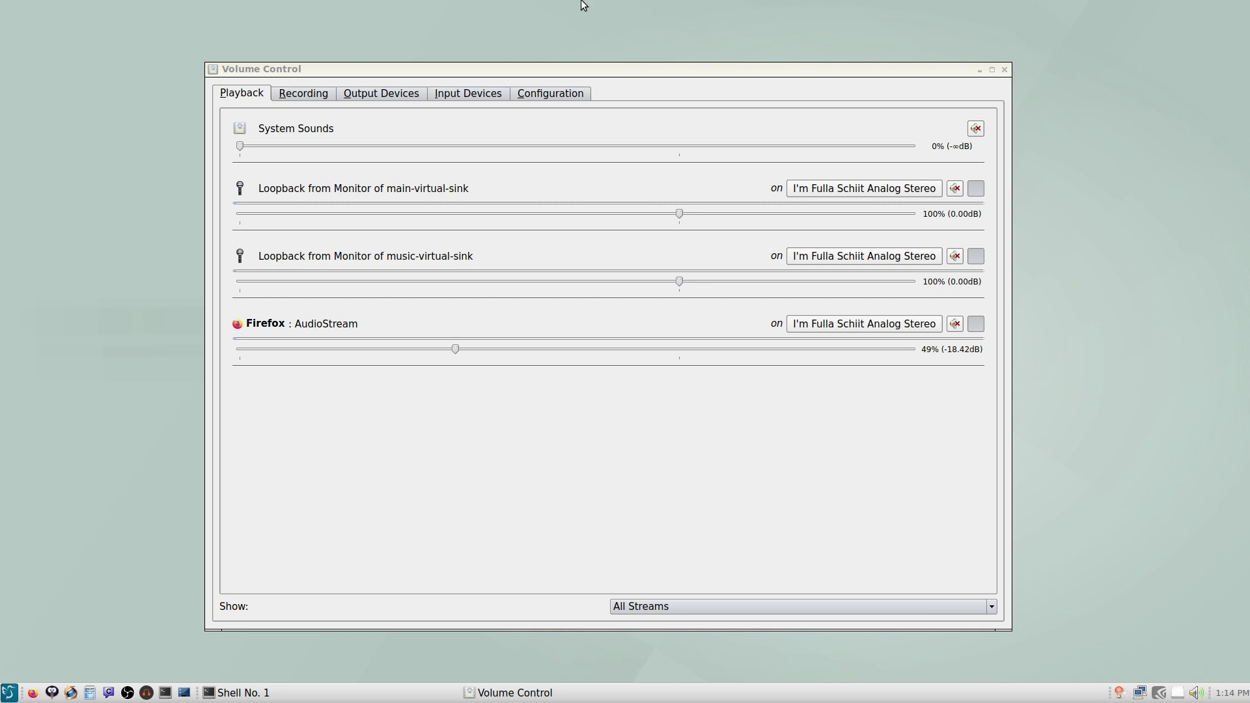
left_click(736, 525)
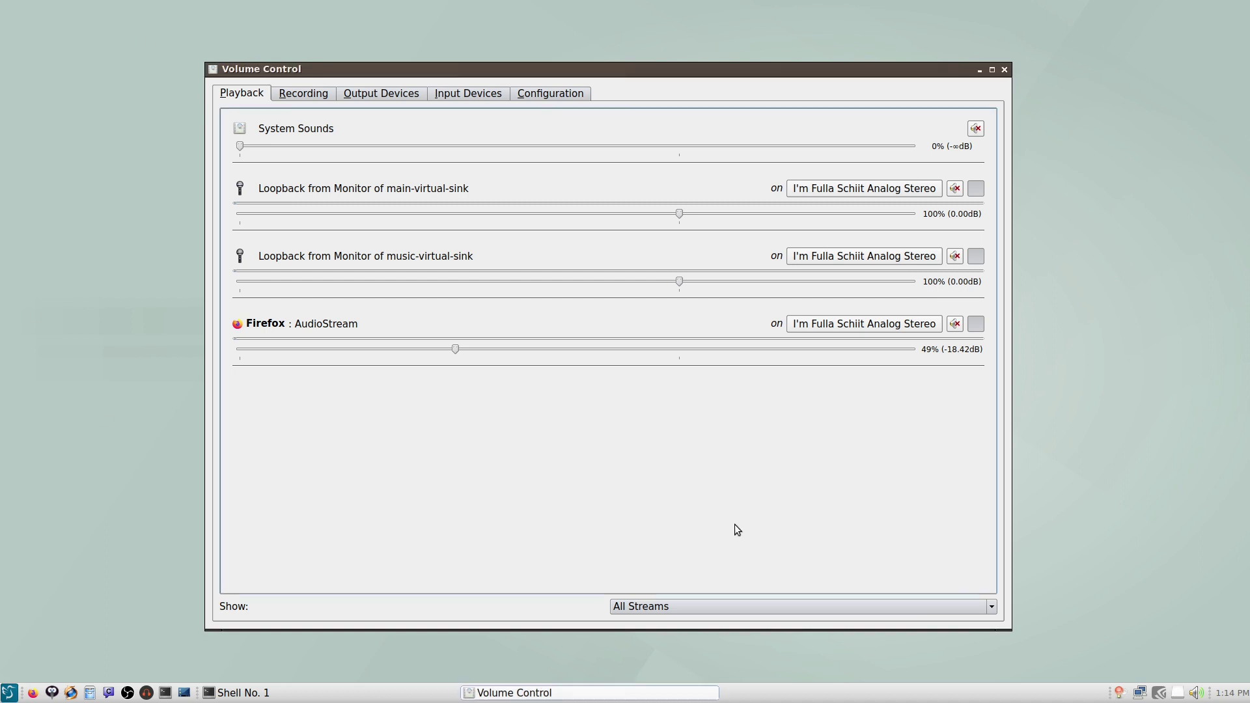
left_click(864, 323)
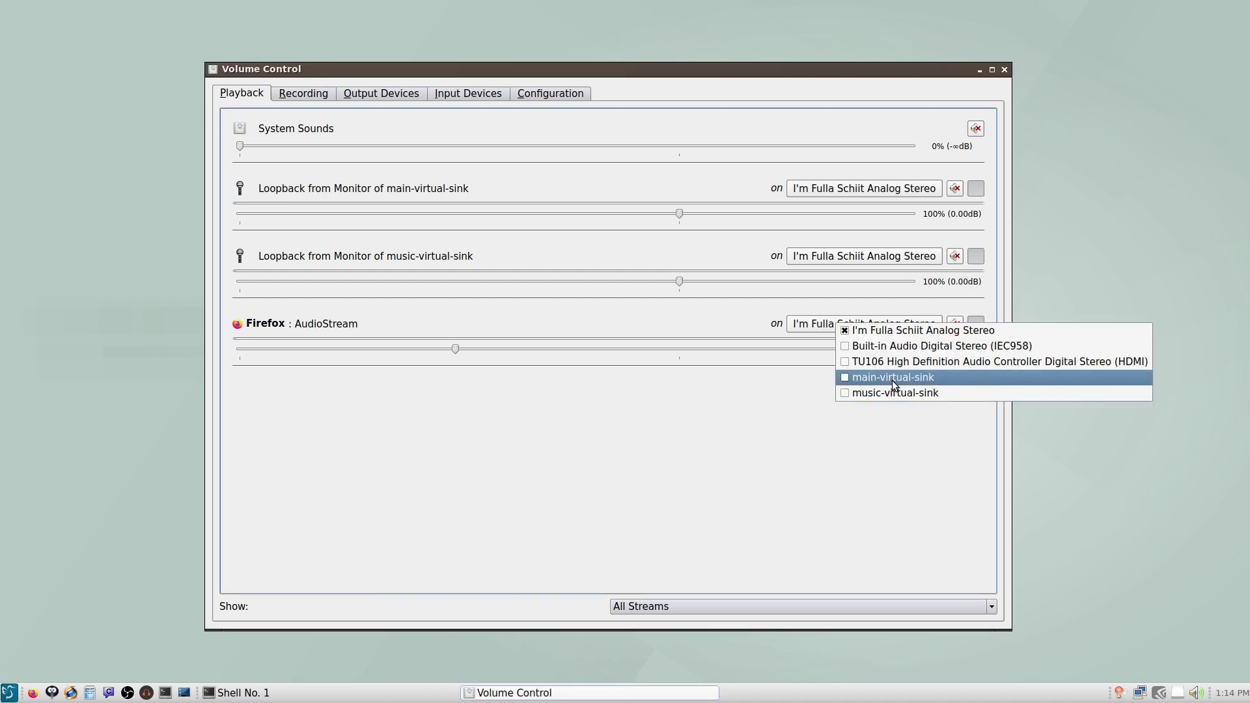
left_click(892, 381)
- Toggle Firefox's output between the sinks, finally settling on music-virtual-sink
left_click(853, 329)
left_click(811, 438)
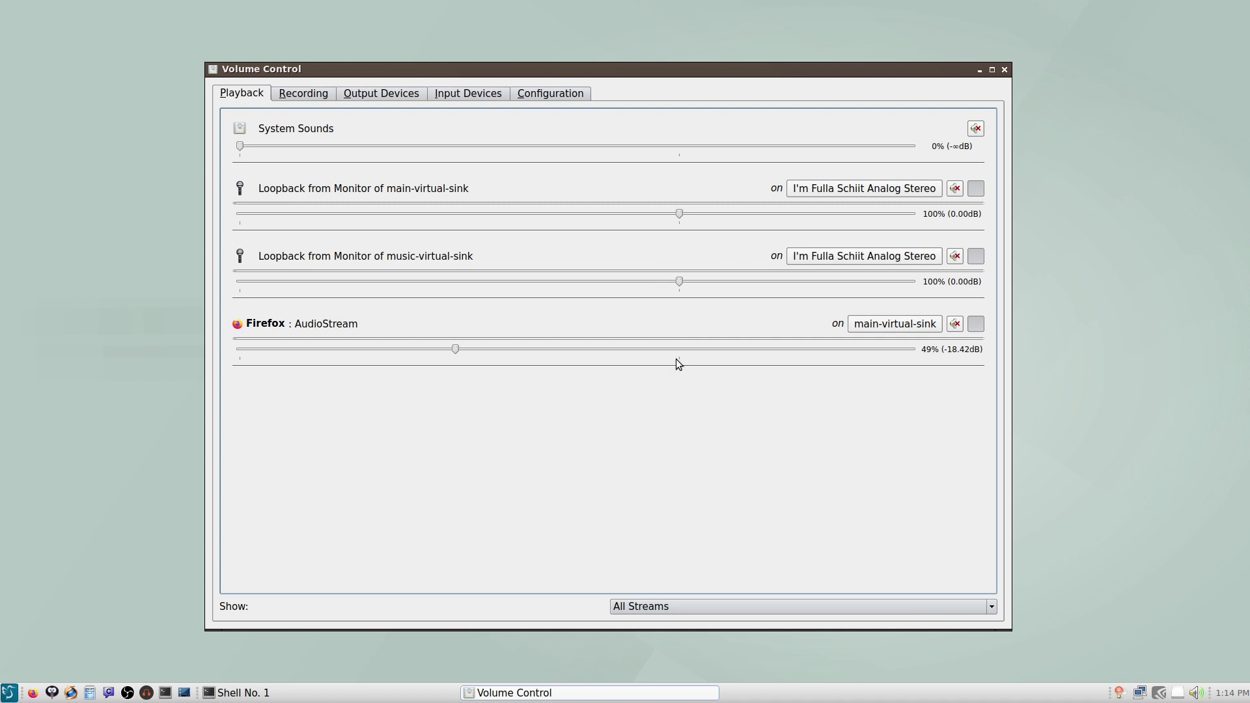
left_click(903, 328)
left_click(900, 321)
left_click(891, 328)
left_click(899, 395)
left_click(901, 325)
left_click(949, 378)
left_click(880, 326)
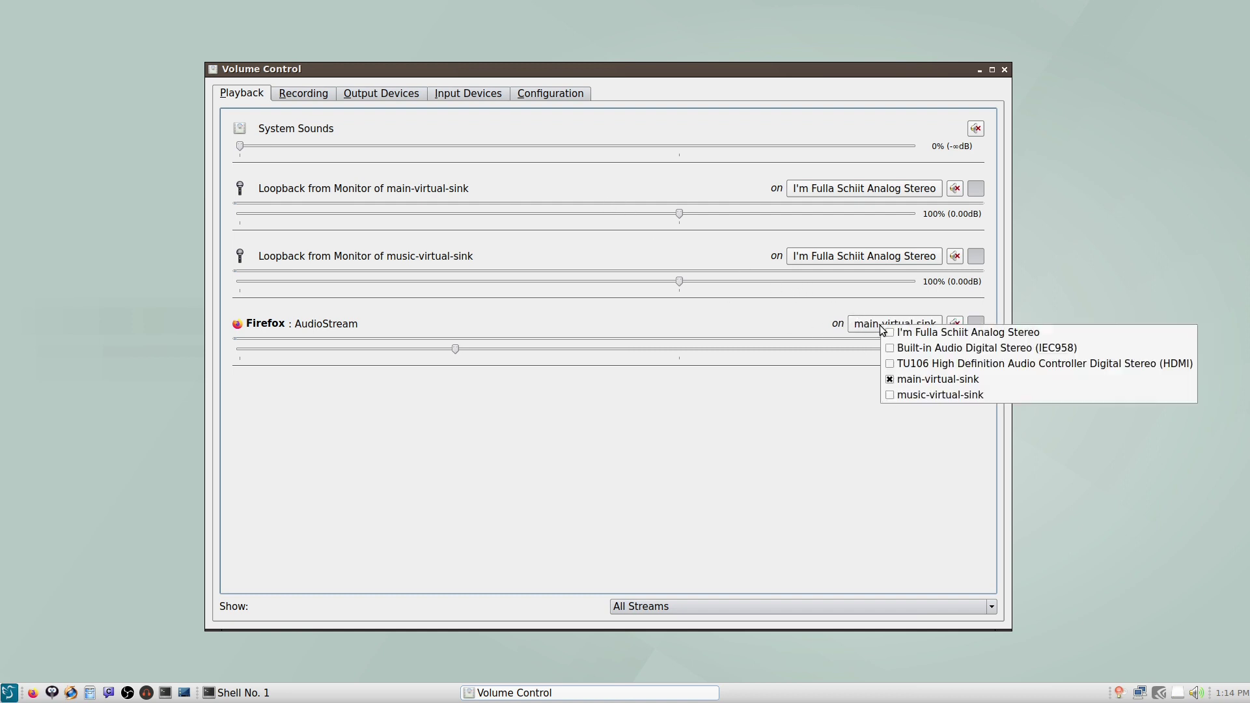
left_click(951, 397)
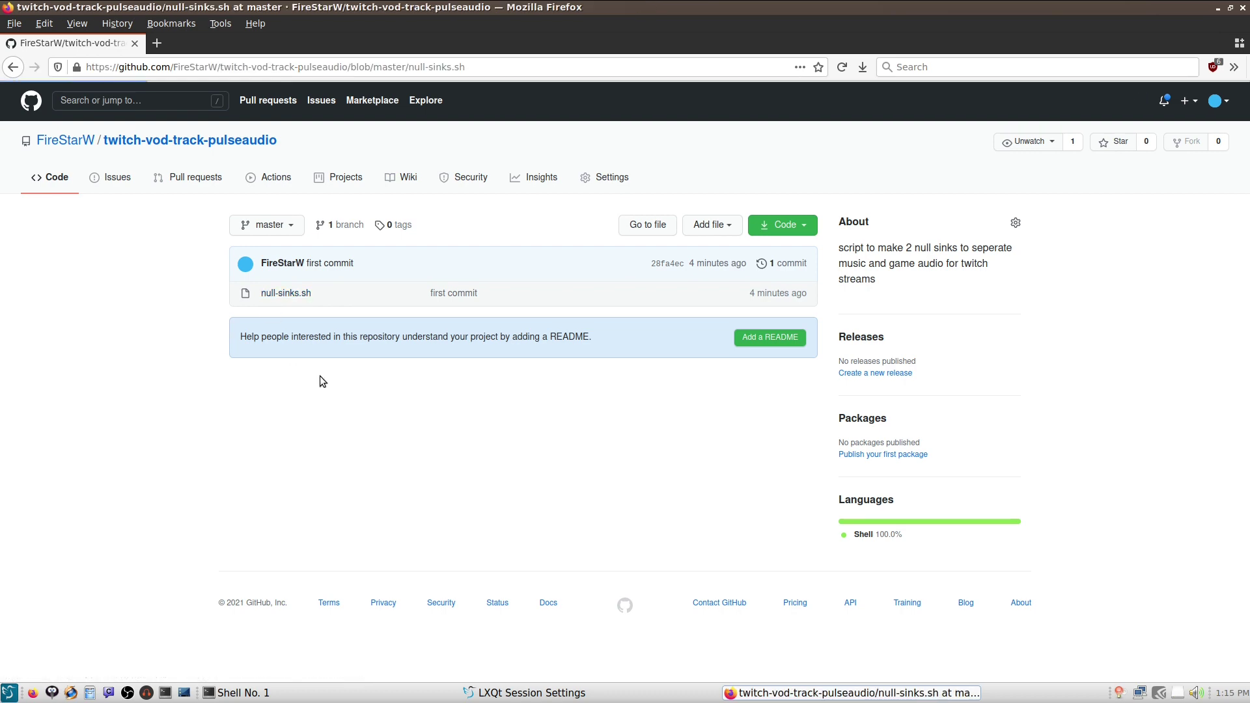
- Open the null-sinks.sh script on GitHub and select its text
left_click(287, 293)
left_click_drag(750, 420, 232, 354)
left_click(79, 335)
- Open LXQt Application Autostart, start a new entry, then cancel the Edit dialog
left_click(534, 696)
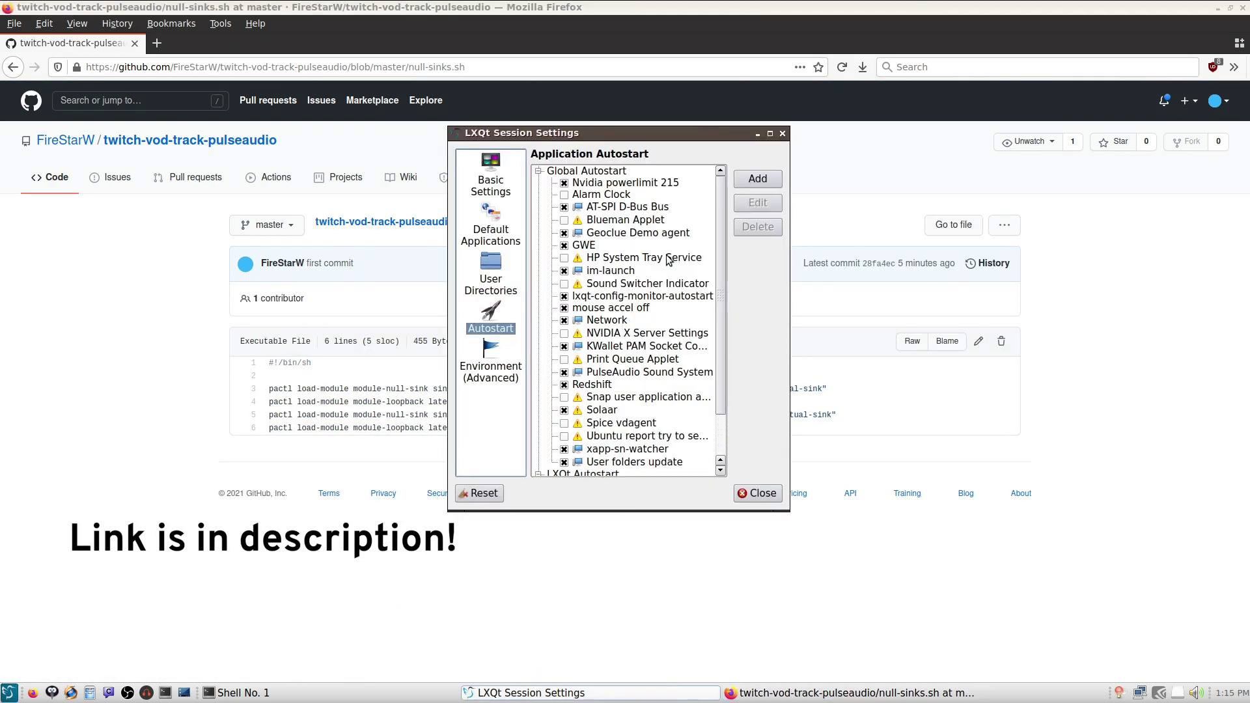
scroll(703, 357, "down", 2)
scroll(703, 357, "up", 2)
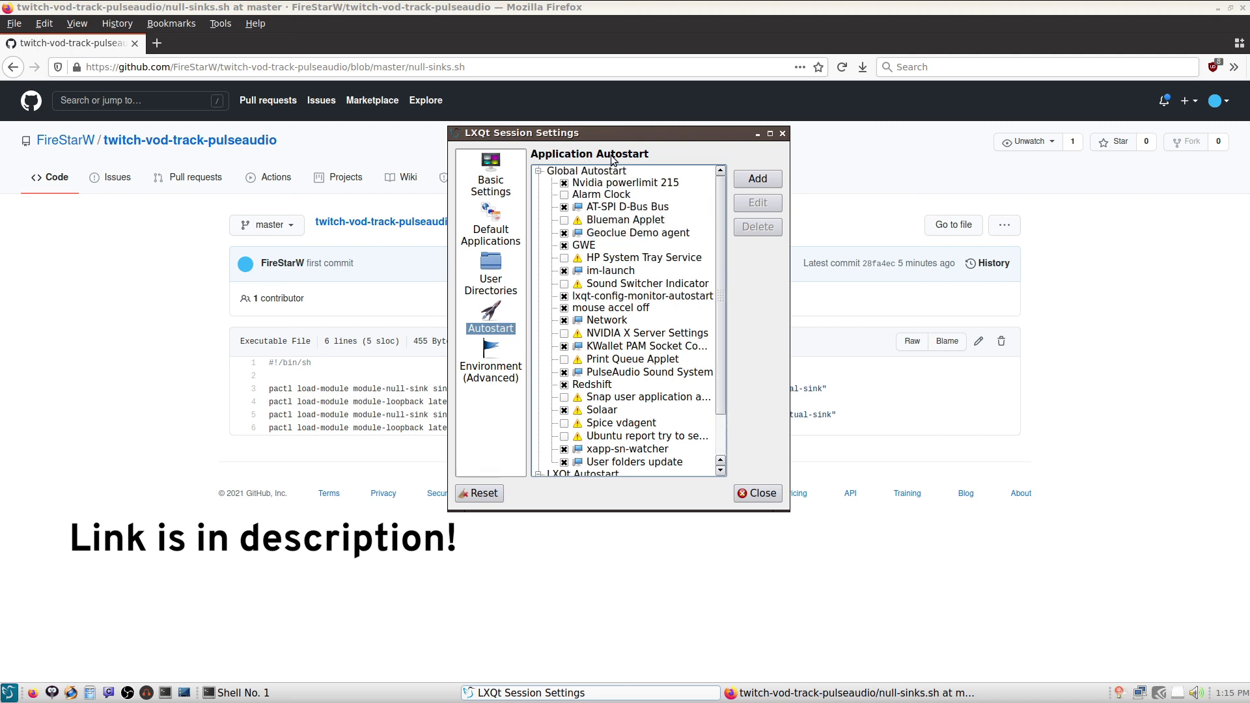
left_click(747, 181)
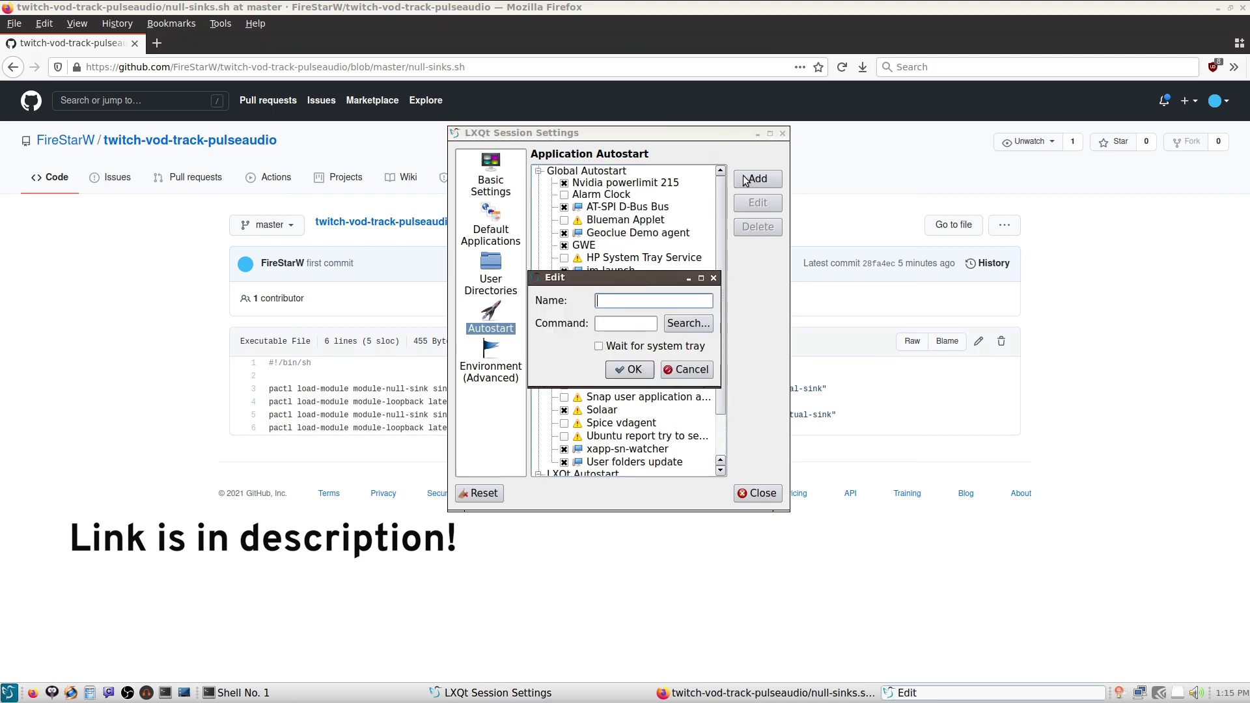
left_click(642, 326)
left_click(684, 370)
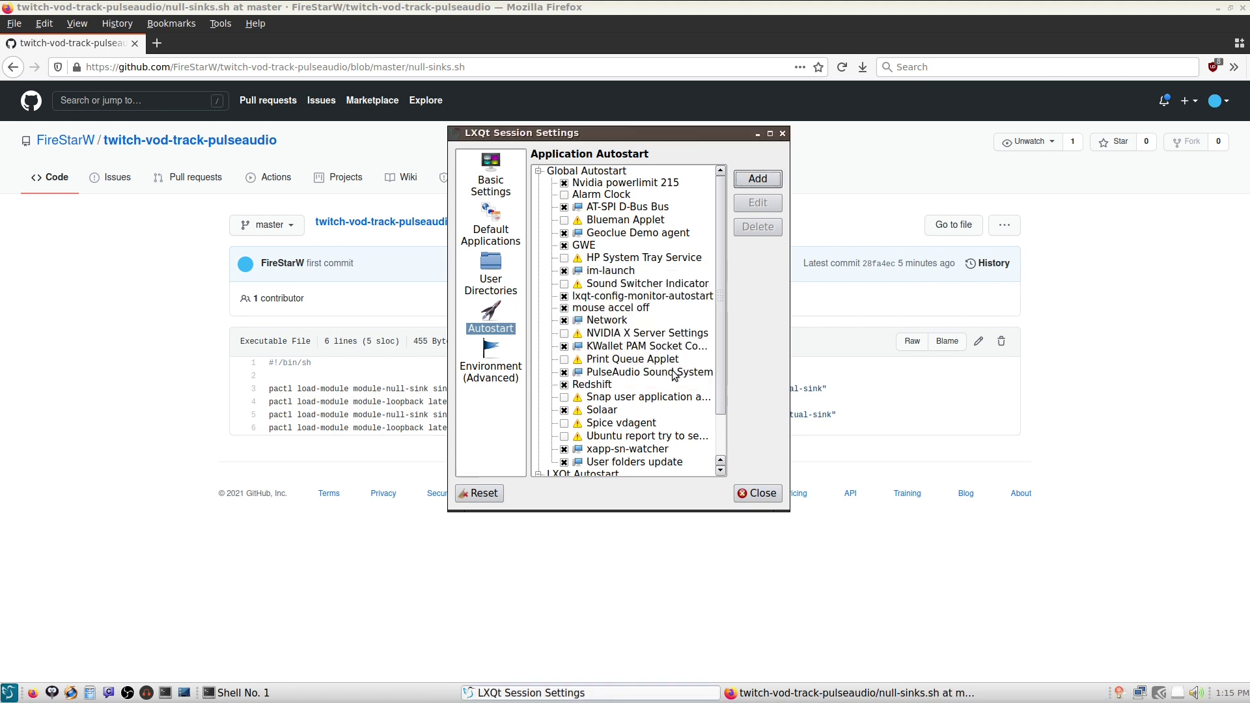